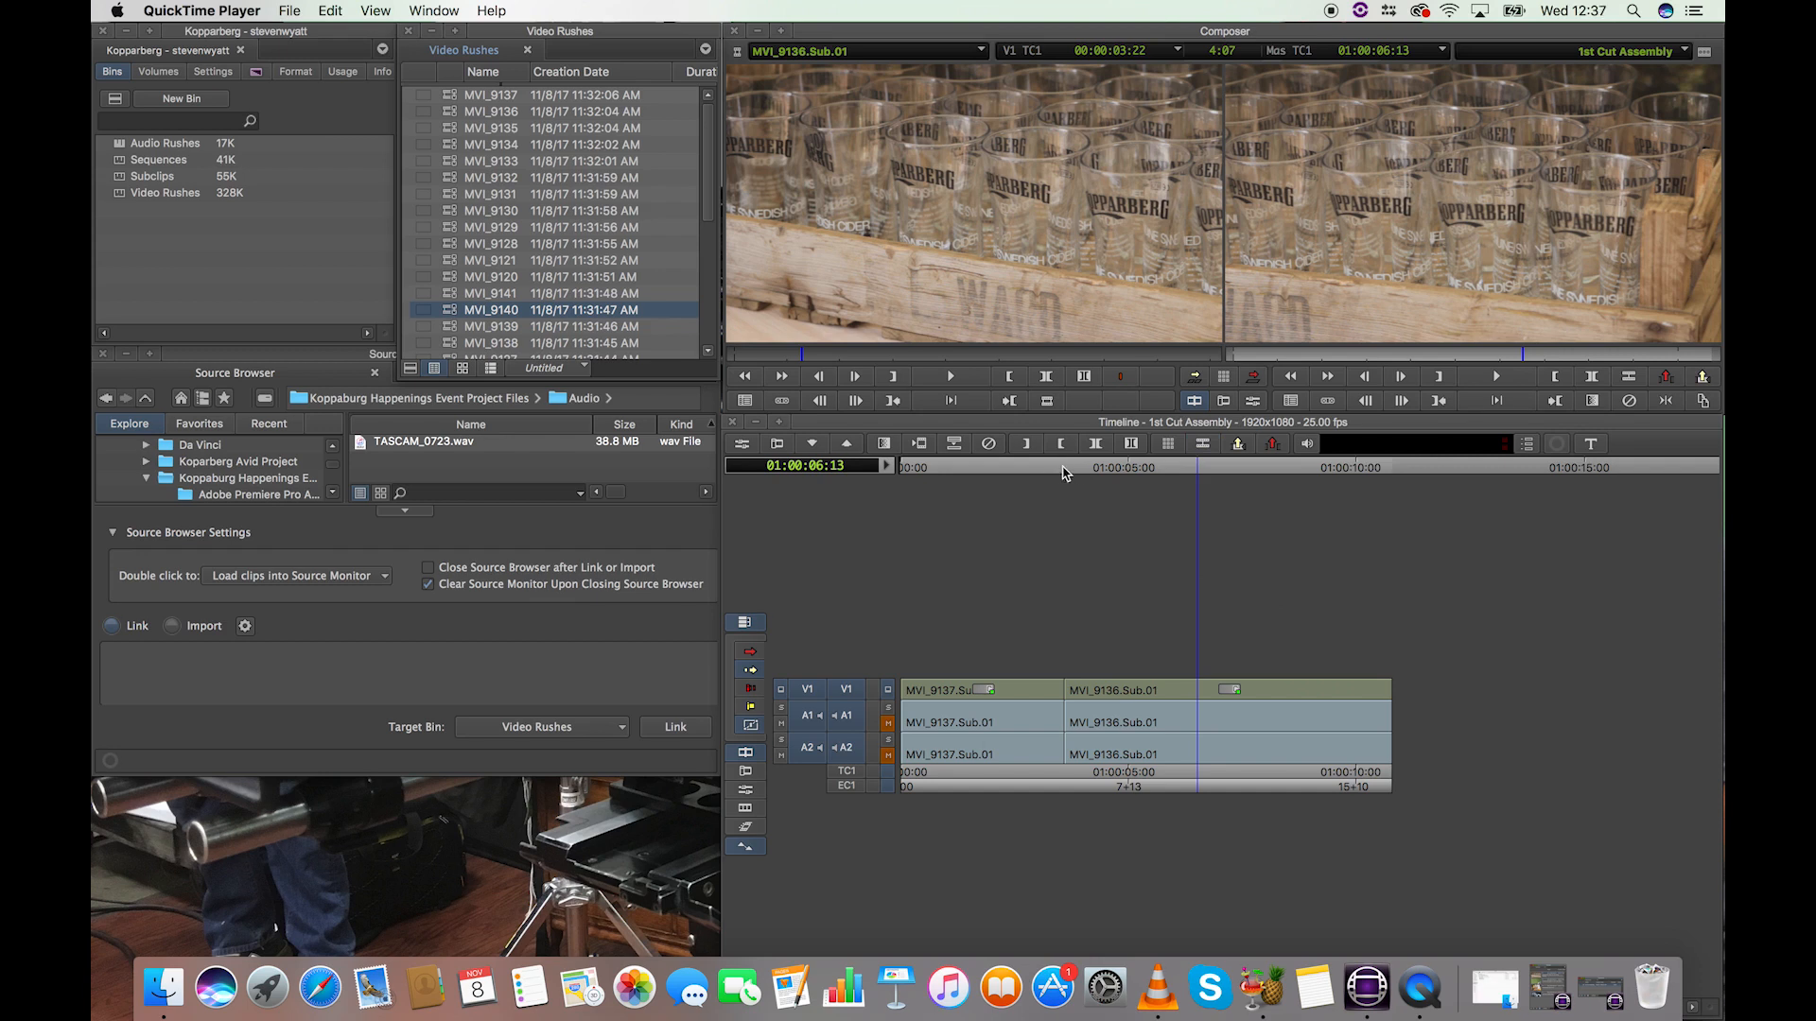
Step: Mark the section across the cut between the two clips, from 01:00:03:01 to 01:00:04:04
{"action": "left_click", "coordinate": [1053, 470]}
{"action": "left_click_drag", "start_coordinate": [1055, 475], "coordinate": [1040, 473]}
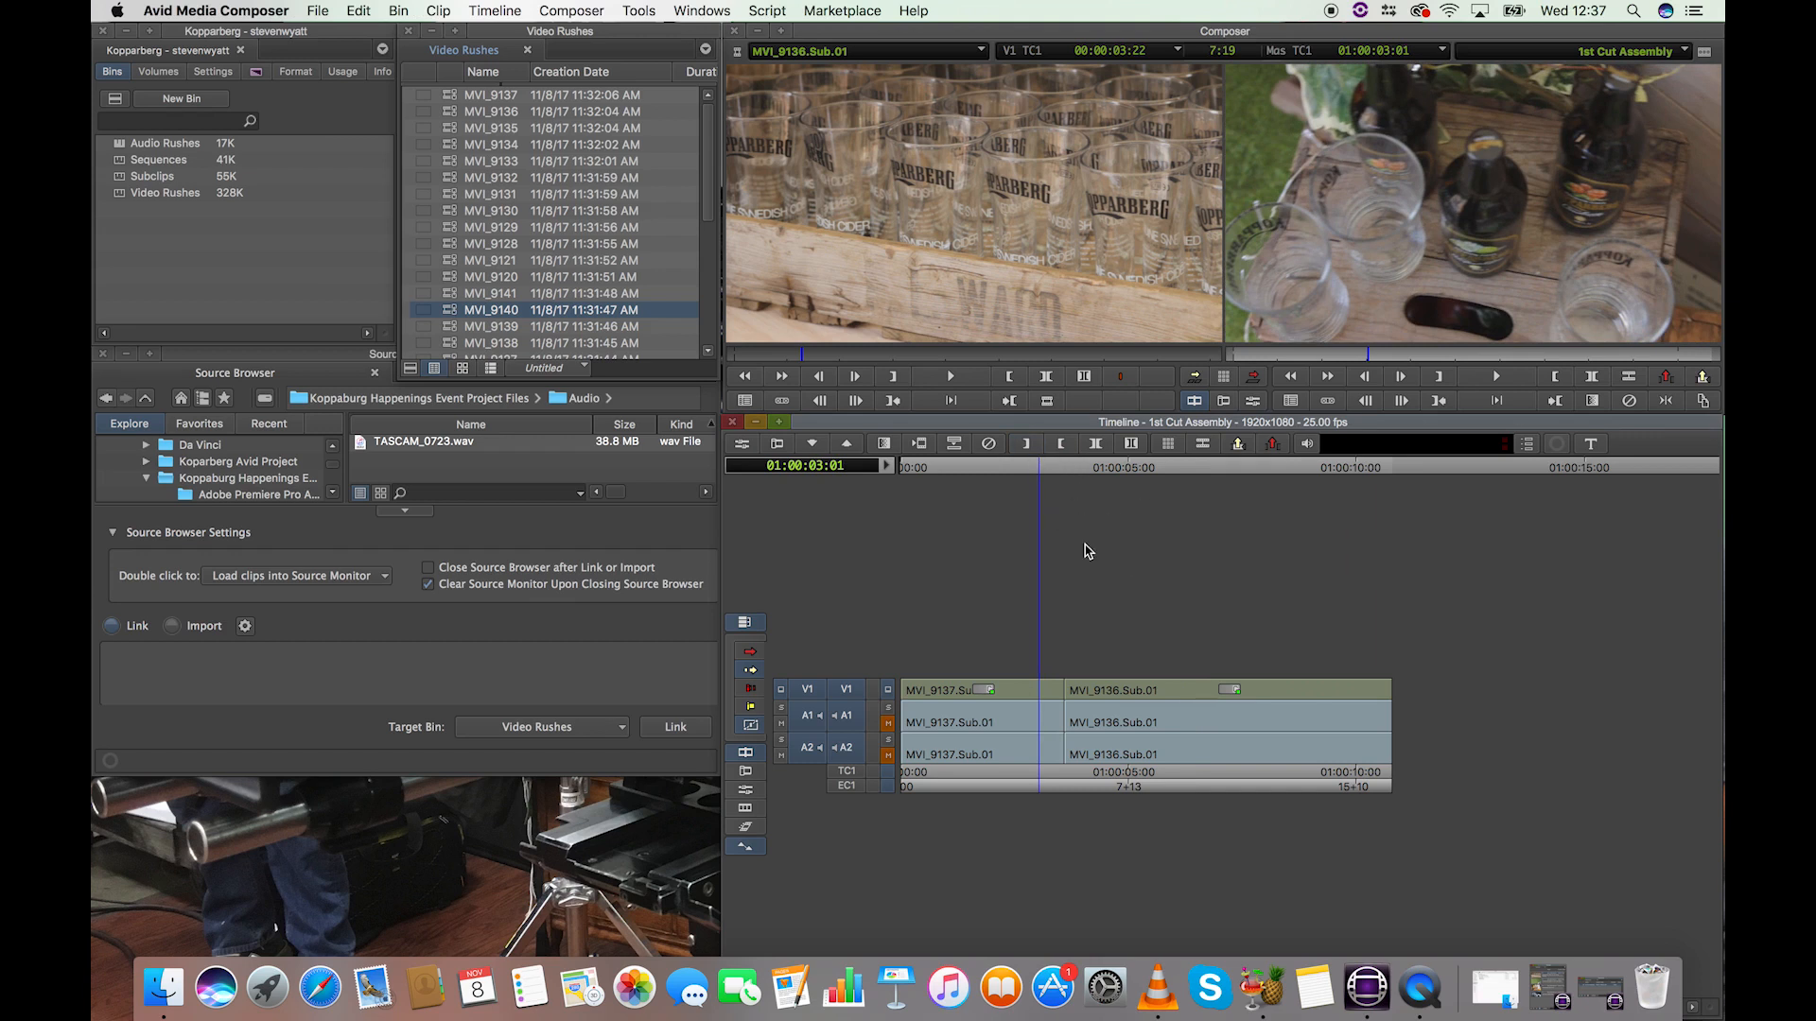
{"action": "left_click", "coordinate": [1023, 447]}
{"action": "left_click_drag", "start_coordinate": [1040, 473], "coordinate": [1092, 472]}
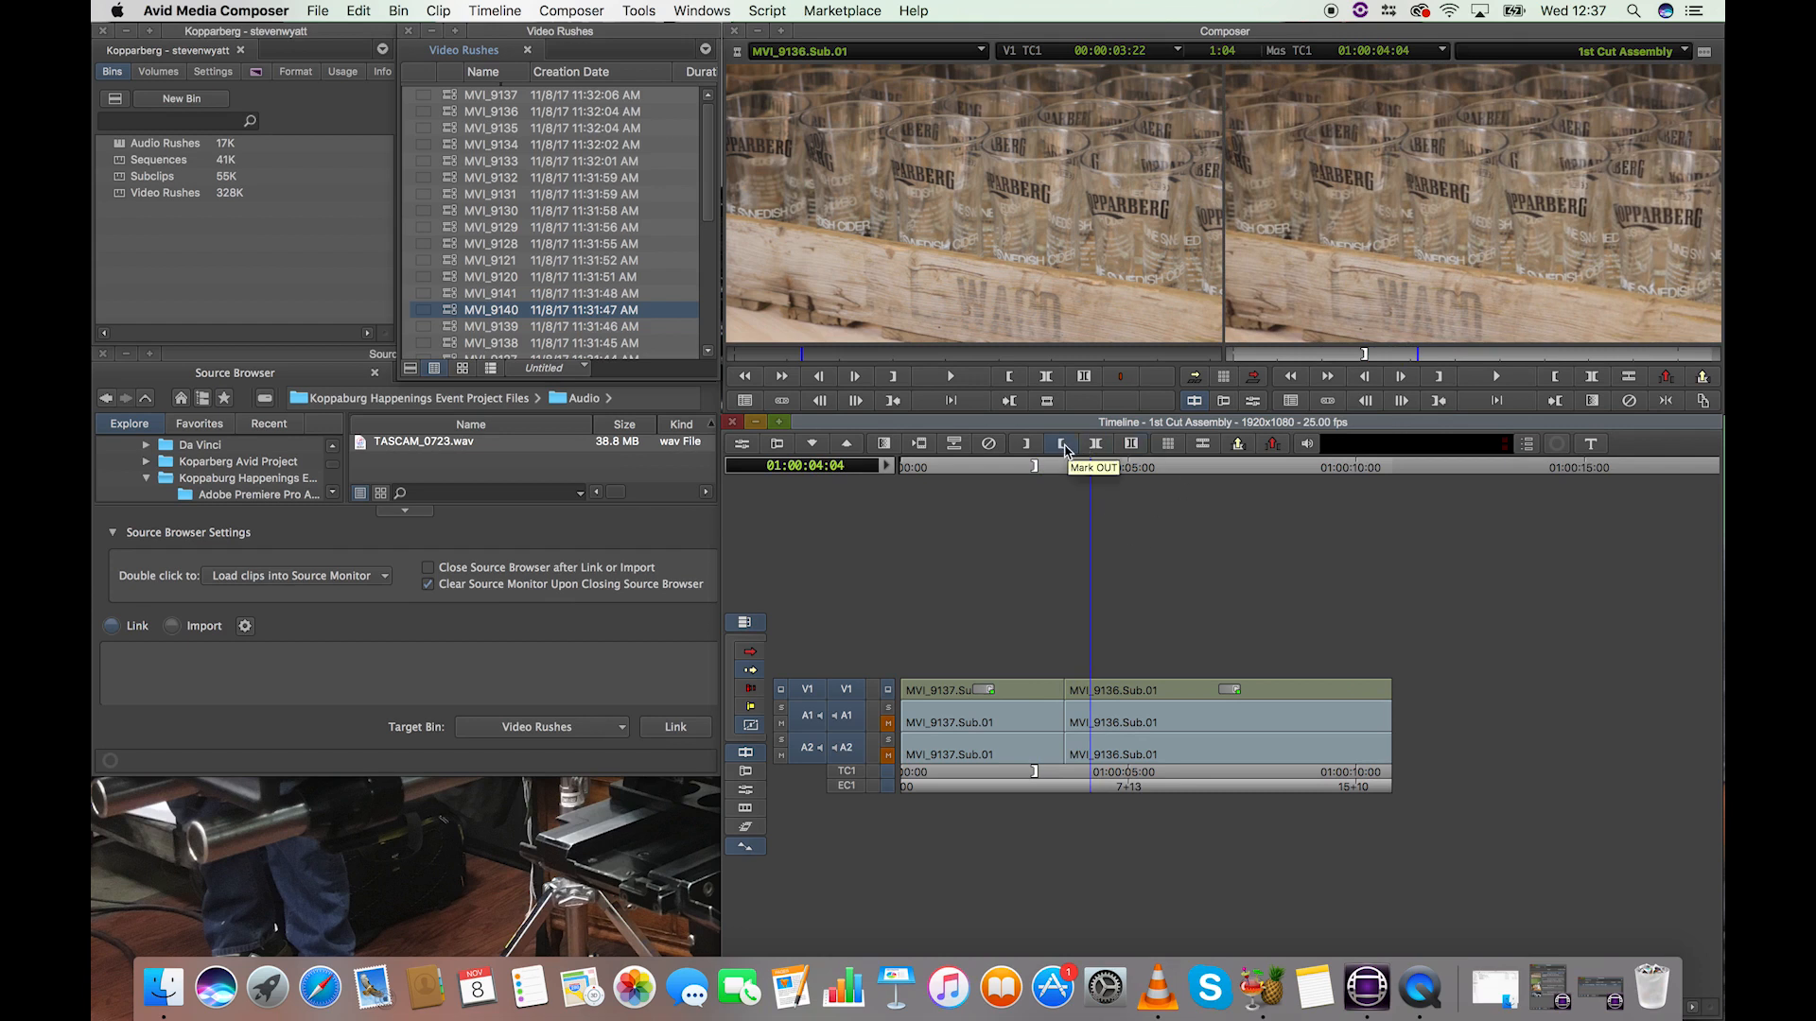
{"action": "left_click", "coordinate": [1063, 446]}
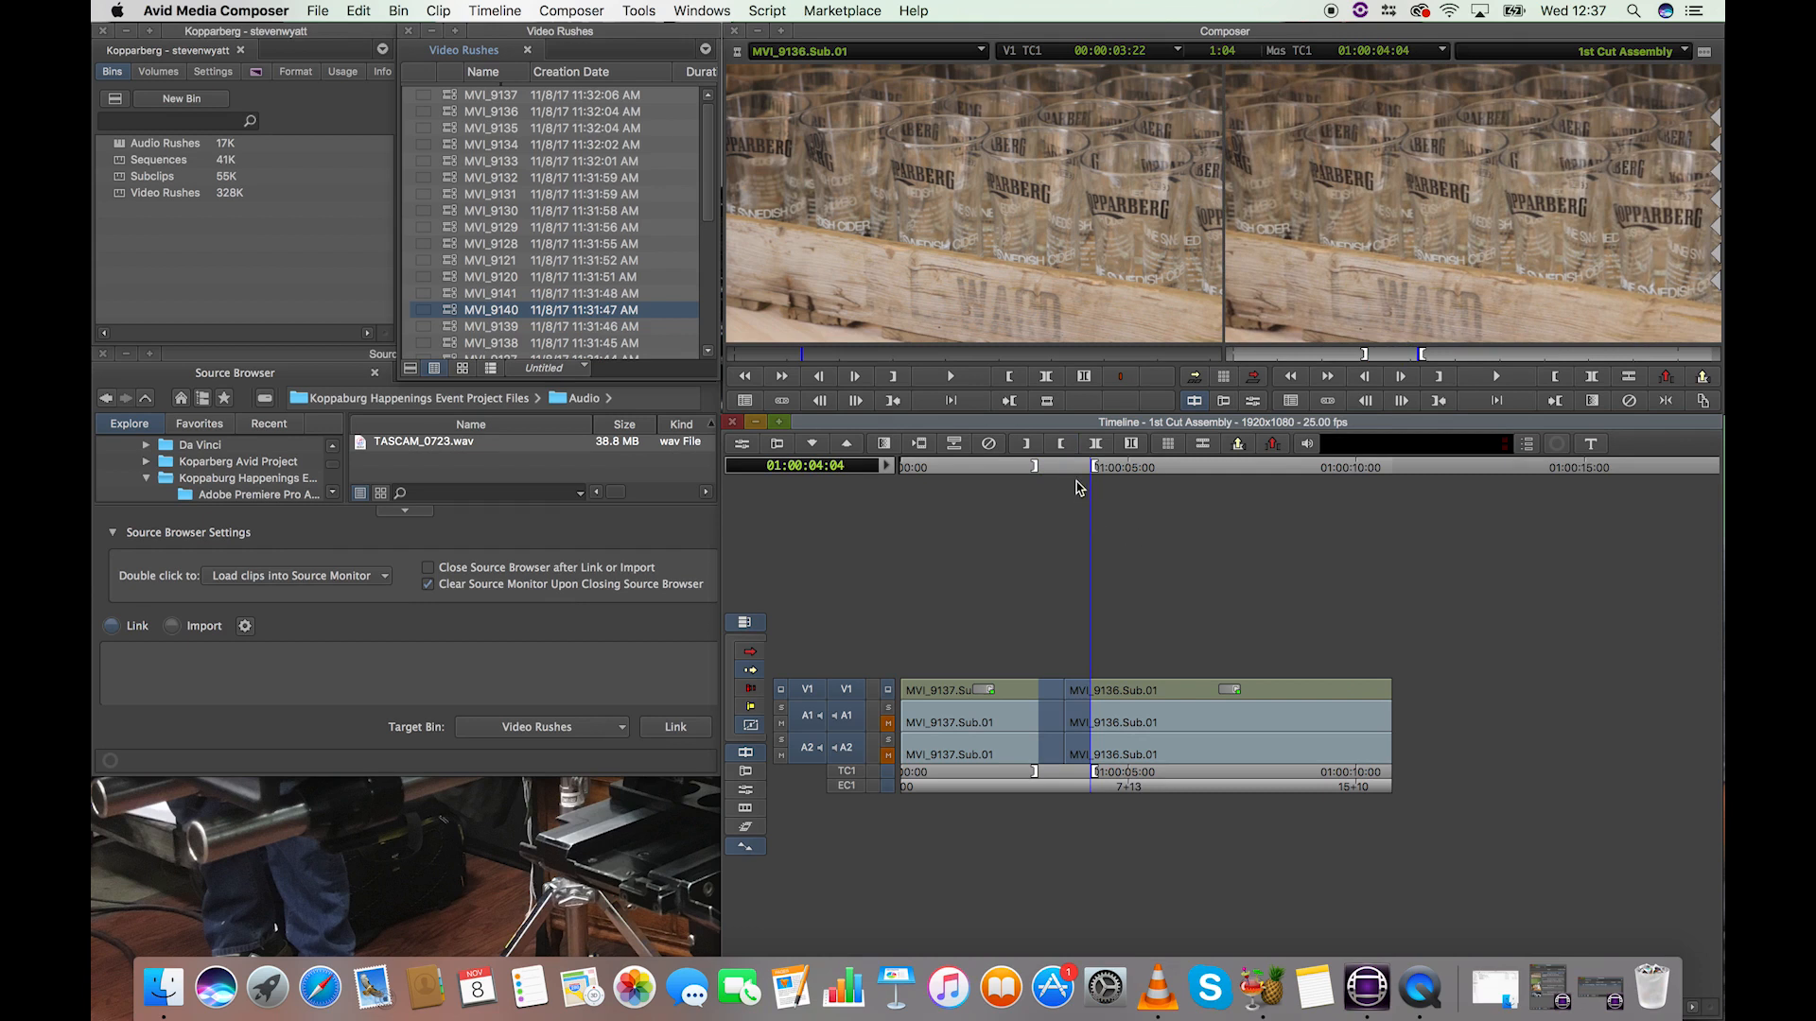
{"action": "left_click_drag", "start_coordinate": [1068, 470], "coordinate": [1006, 473]}
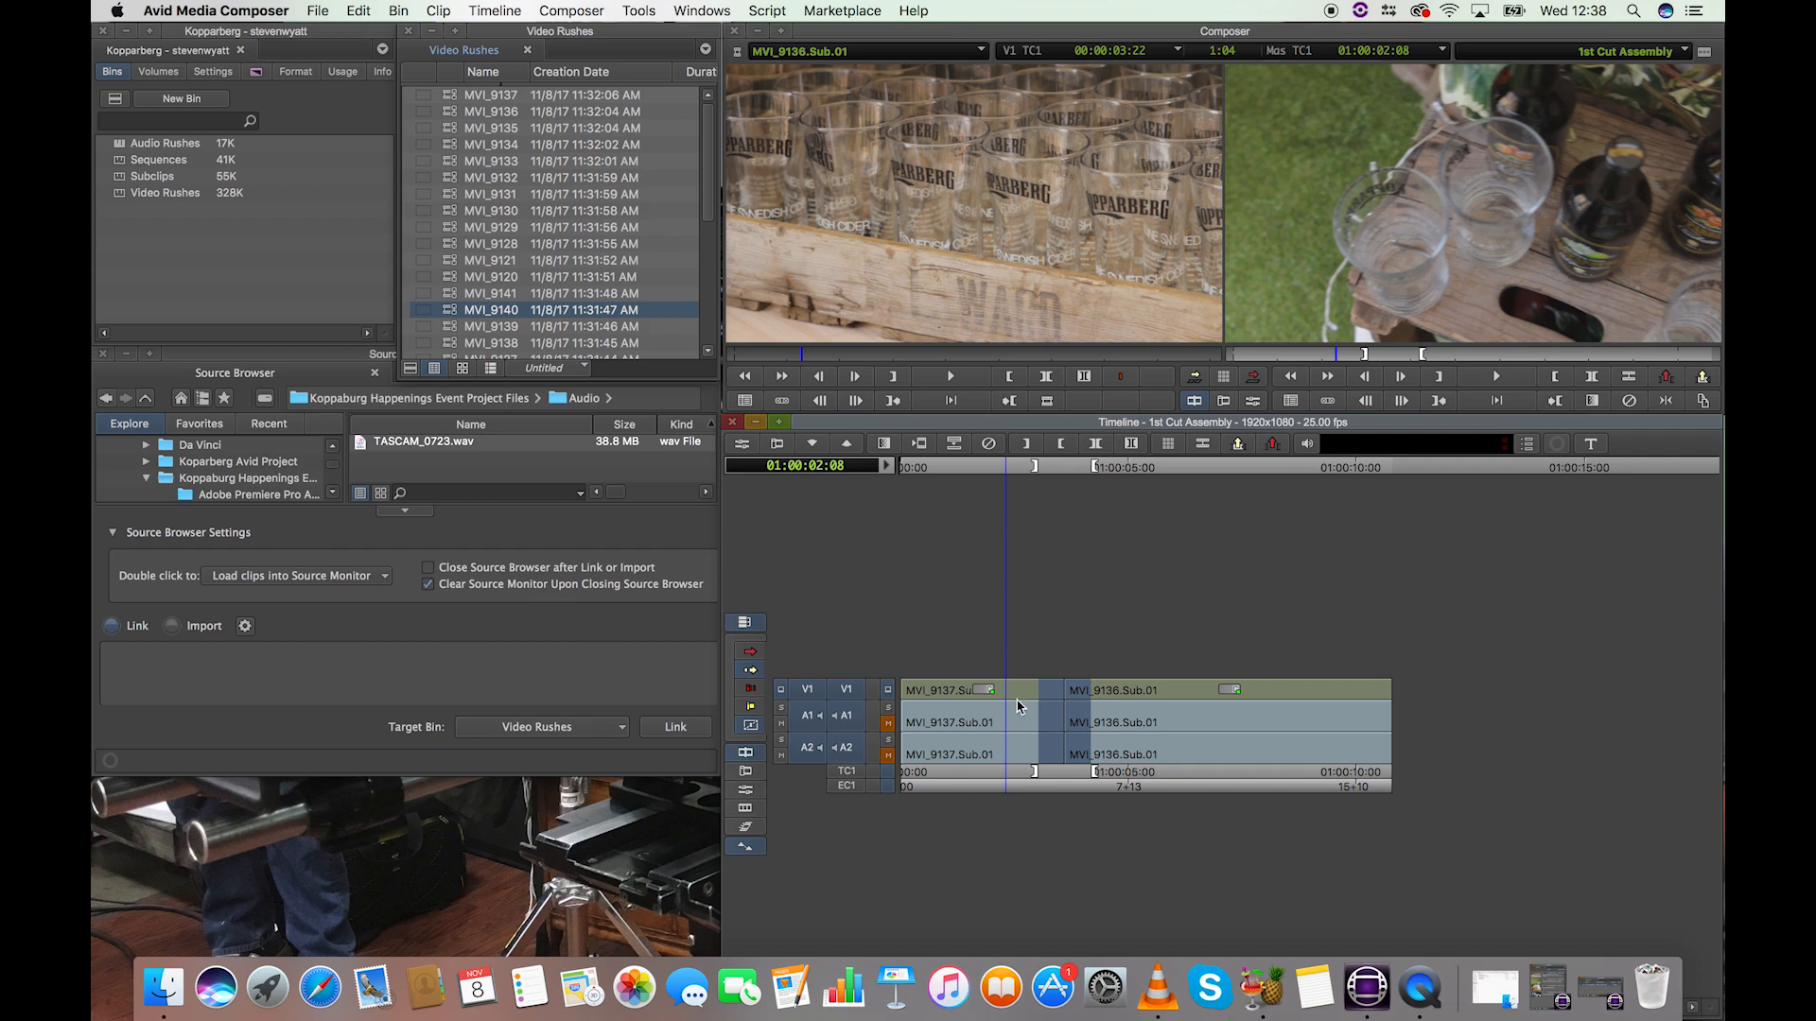
Step: Lift the marked section out of the sequence and scrub through the gap it leaves
{"action": "left_click", "coordinate": [1666, 378]}
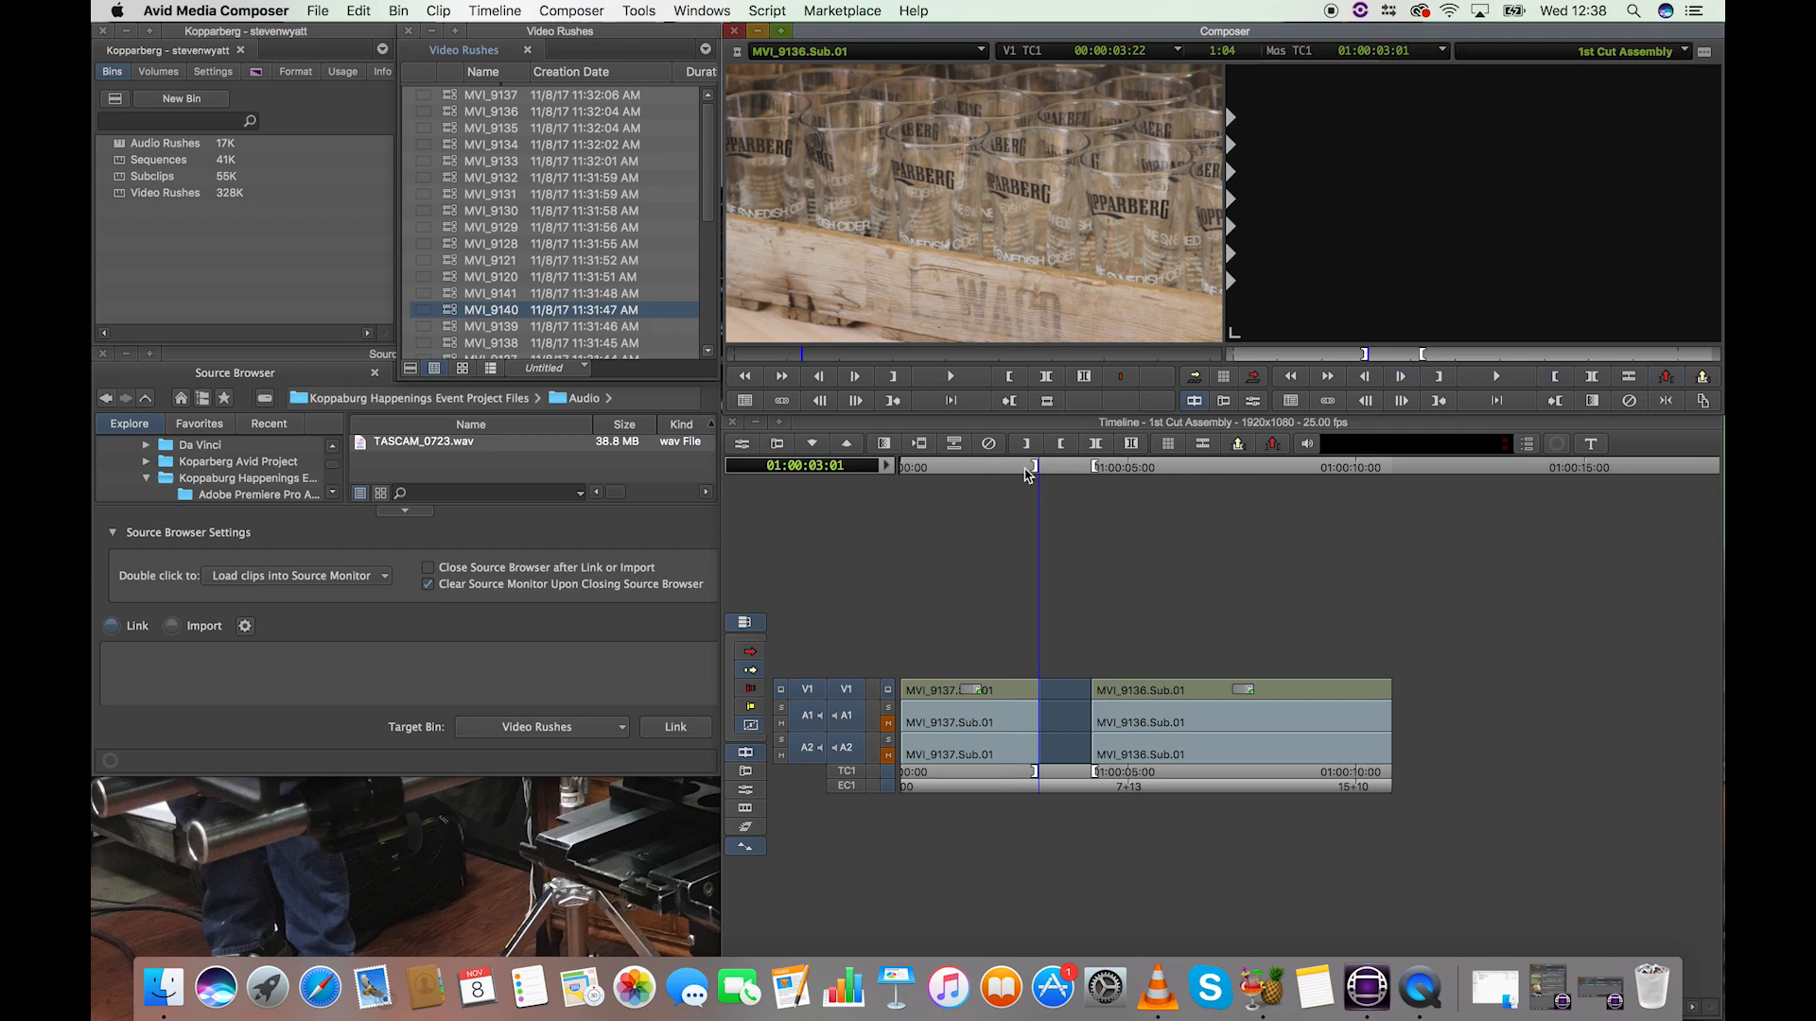
{"action": "left_click", "coordinate": [992, 469]}
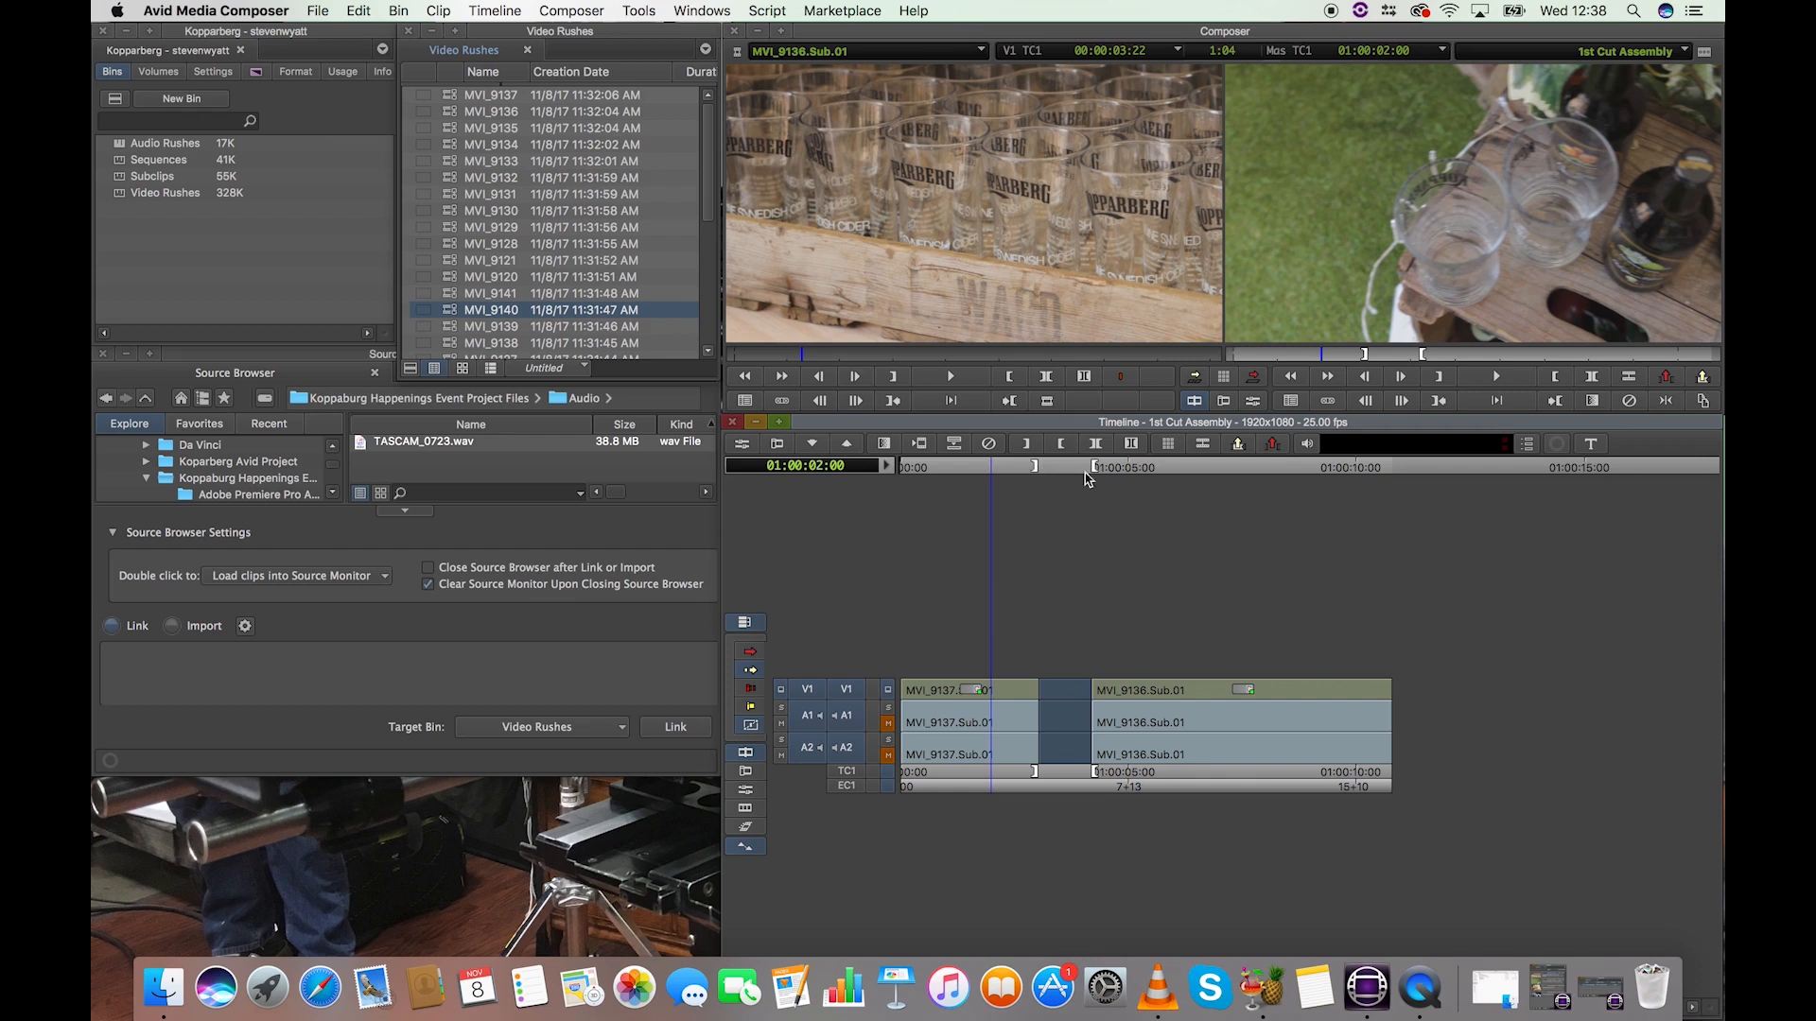
{"action": "left_click_drag", "start_coordinate": [1024, 468], "coordinate": [1079, 470]}
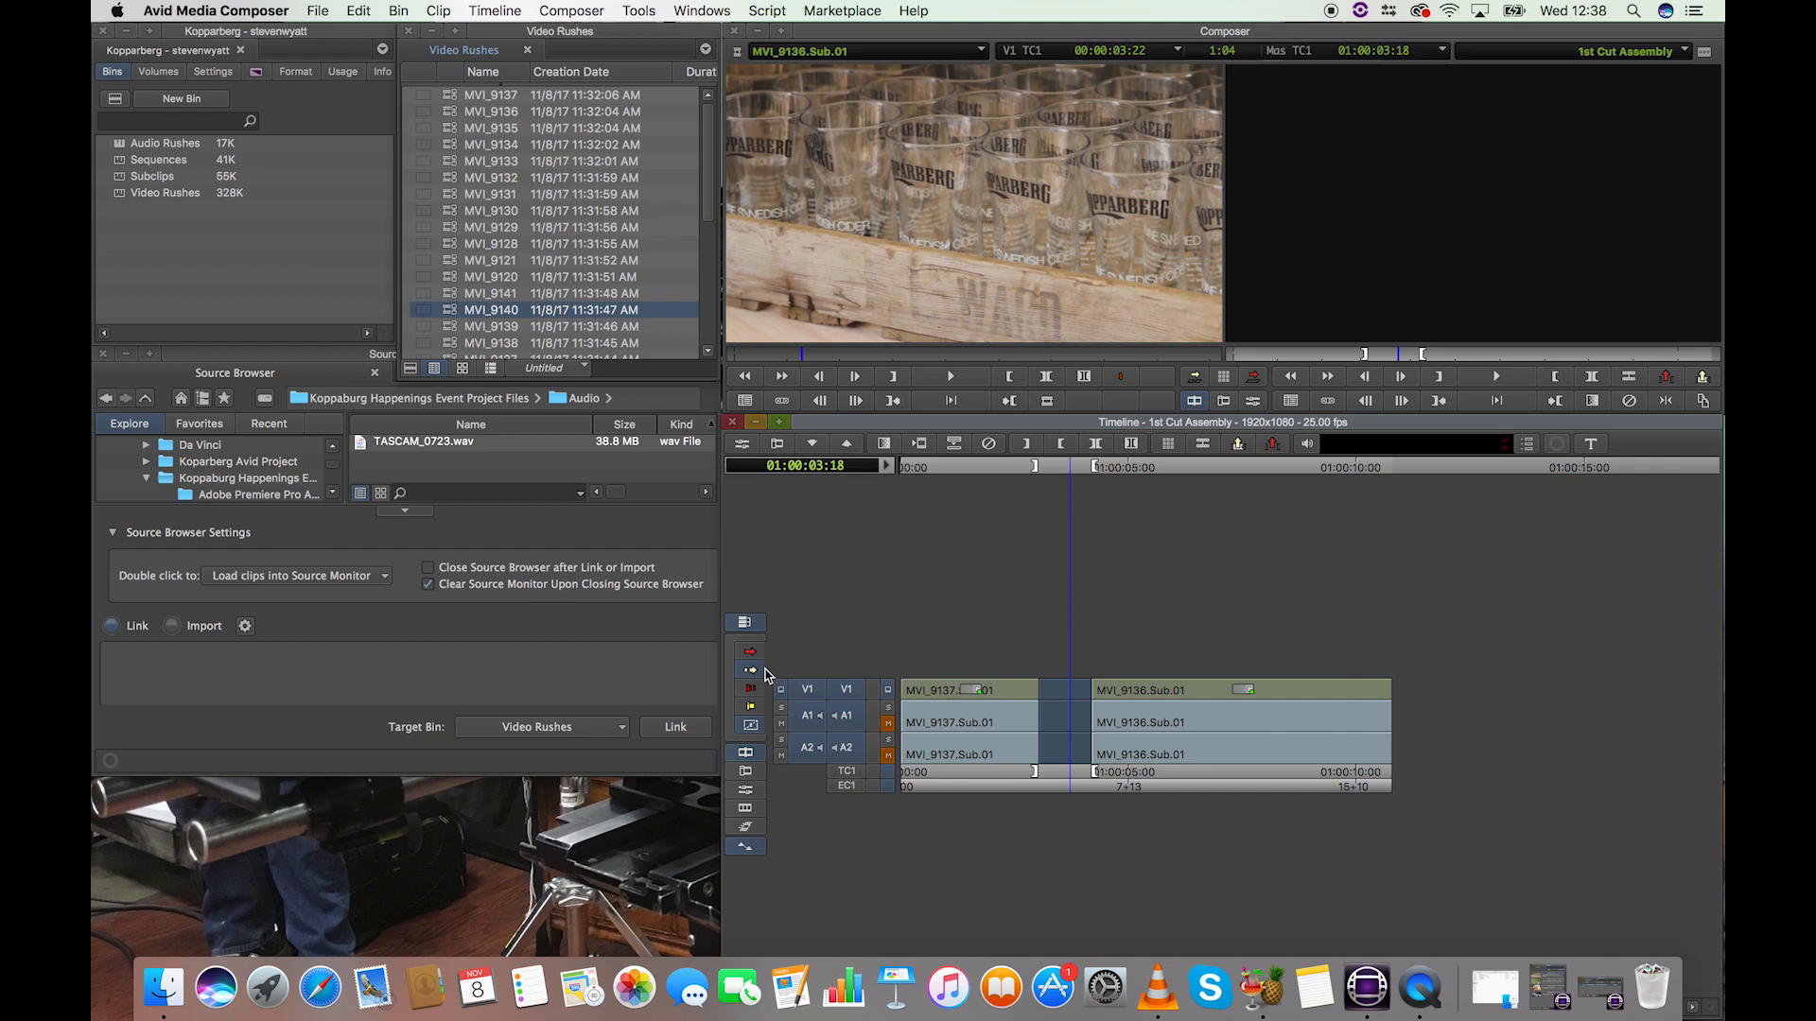
Step: Select the empty gap between the two clips on V1, A1 and A2 and delete it to close the sequence up
{"action": "left_click", "coordinate": [1060, 700]}
{"action": "left_click", "coordinate": [1077, 731], "text": "shift"}
{"action": "left_click", "coordinate": [1069, 753], "text": "shift"}
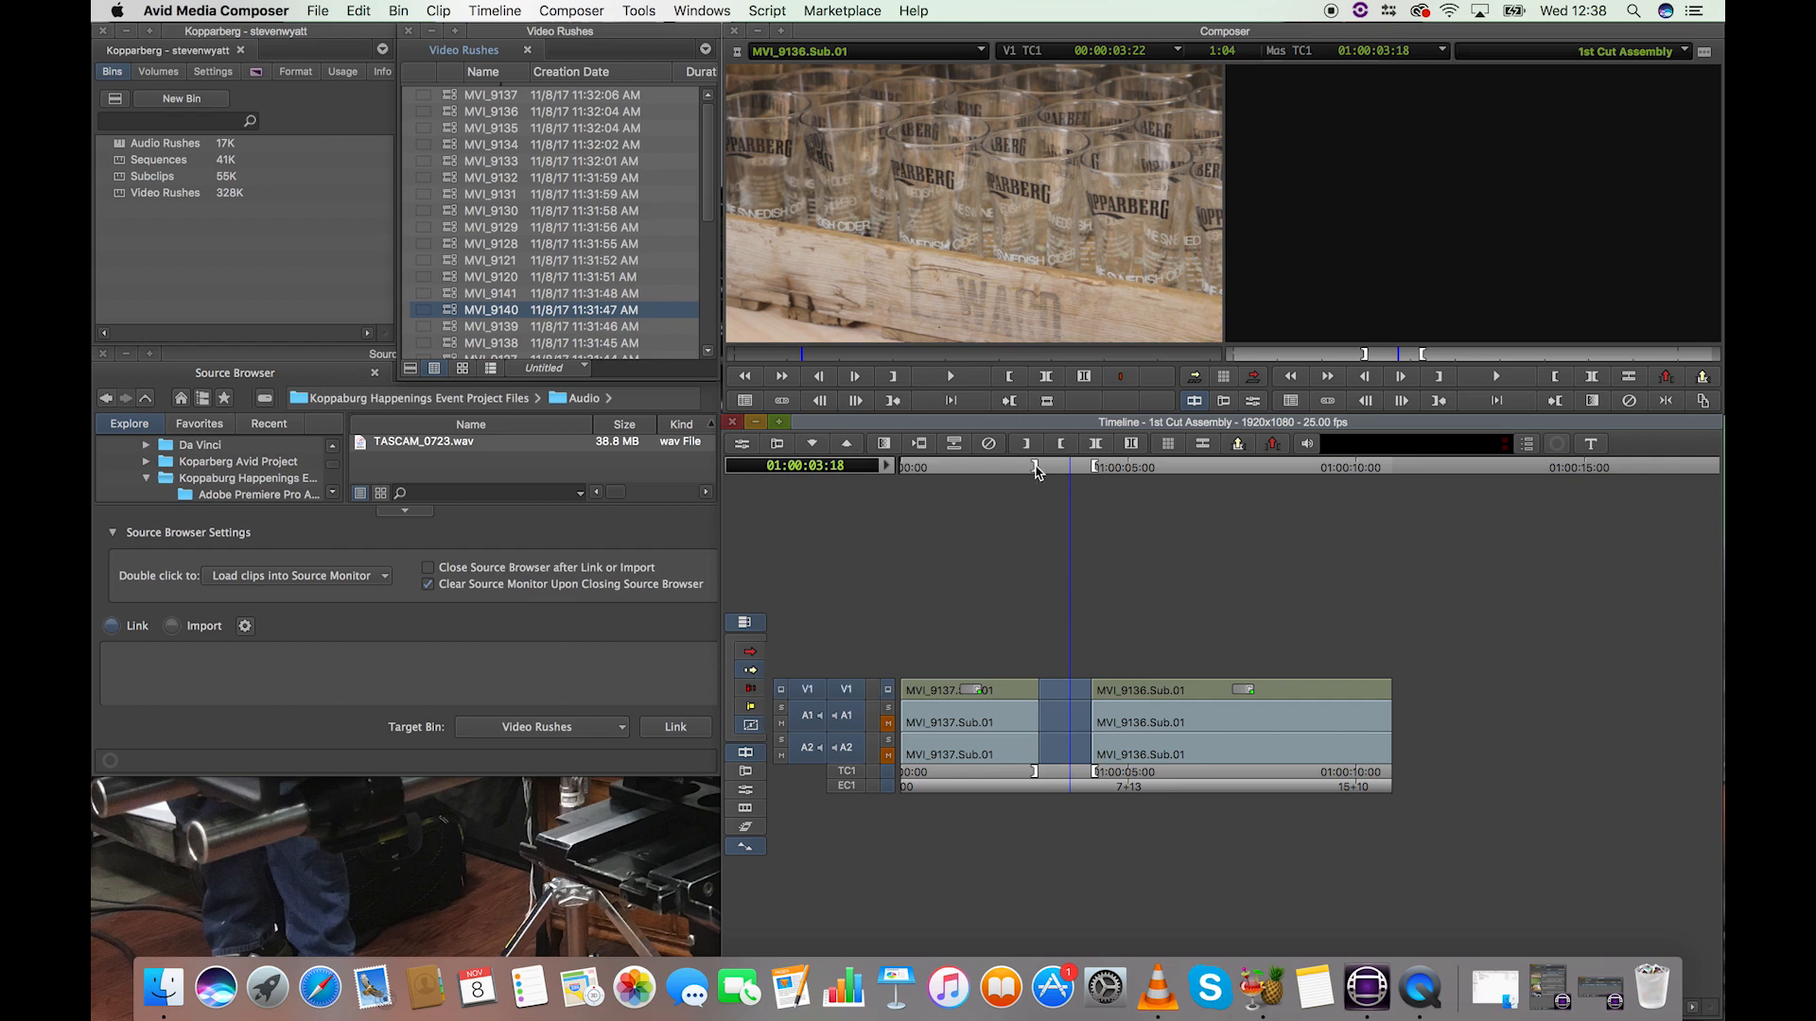
{"action": "key", "text": "Delete"}
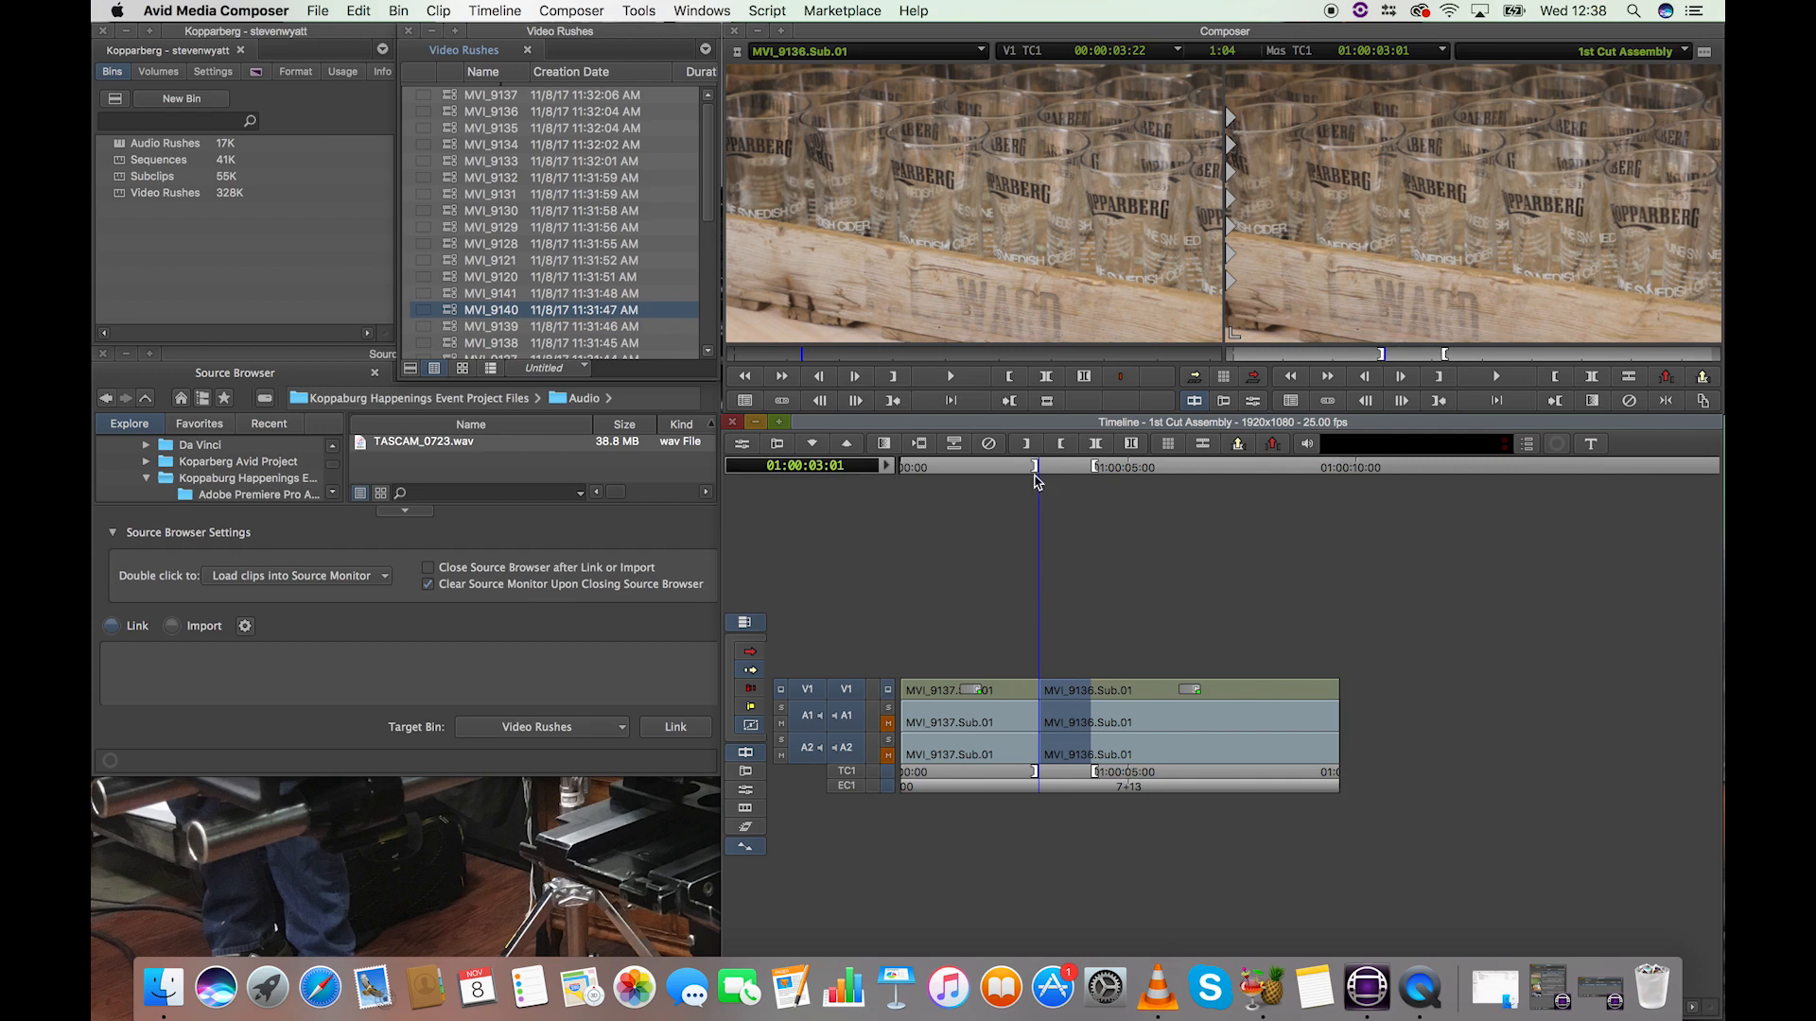
{"action": "left_click", "coordinate": [1007, 484]}
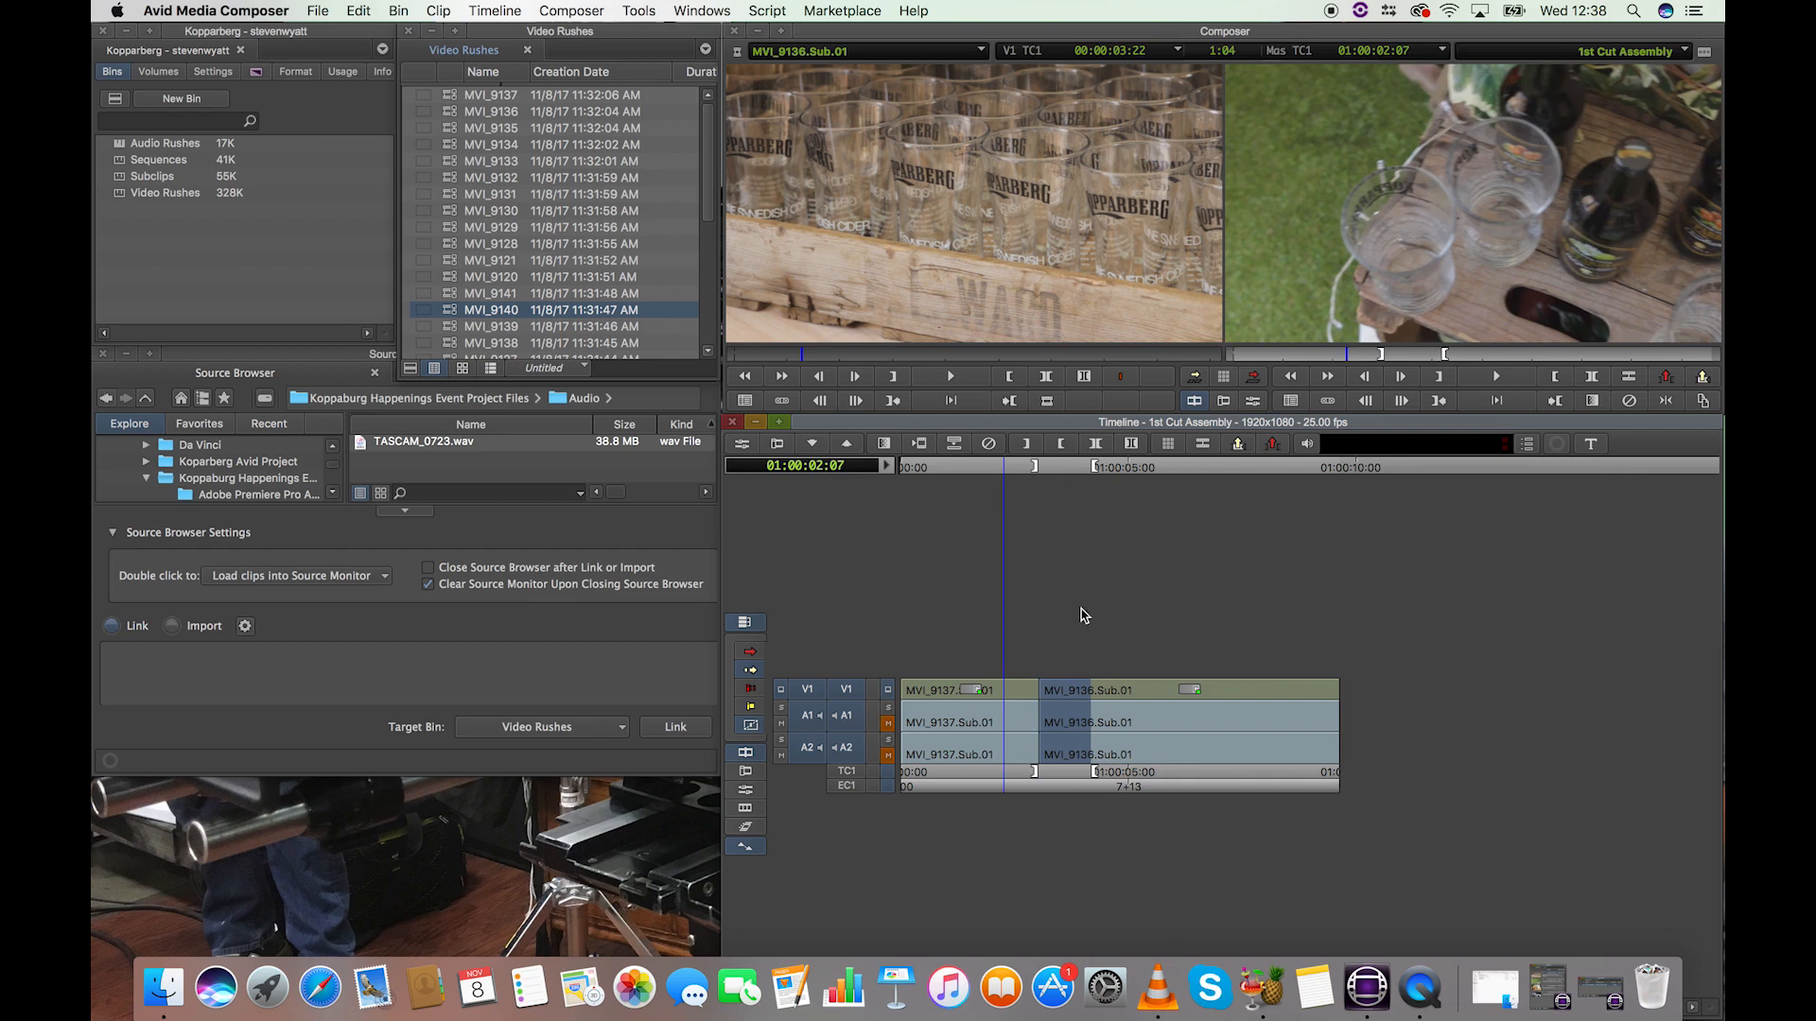
Step: Undo the gap deletion and the lift, and extract the marked section from the sequence instead
{"action": "key", "text": "super+z"}
{"action": "key", "text": "super+z"}
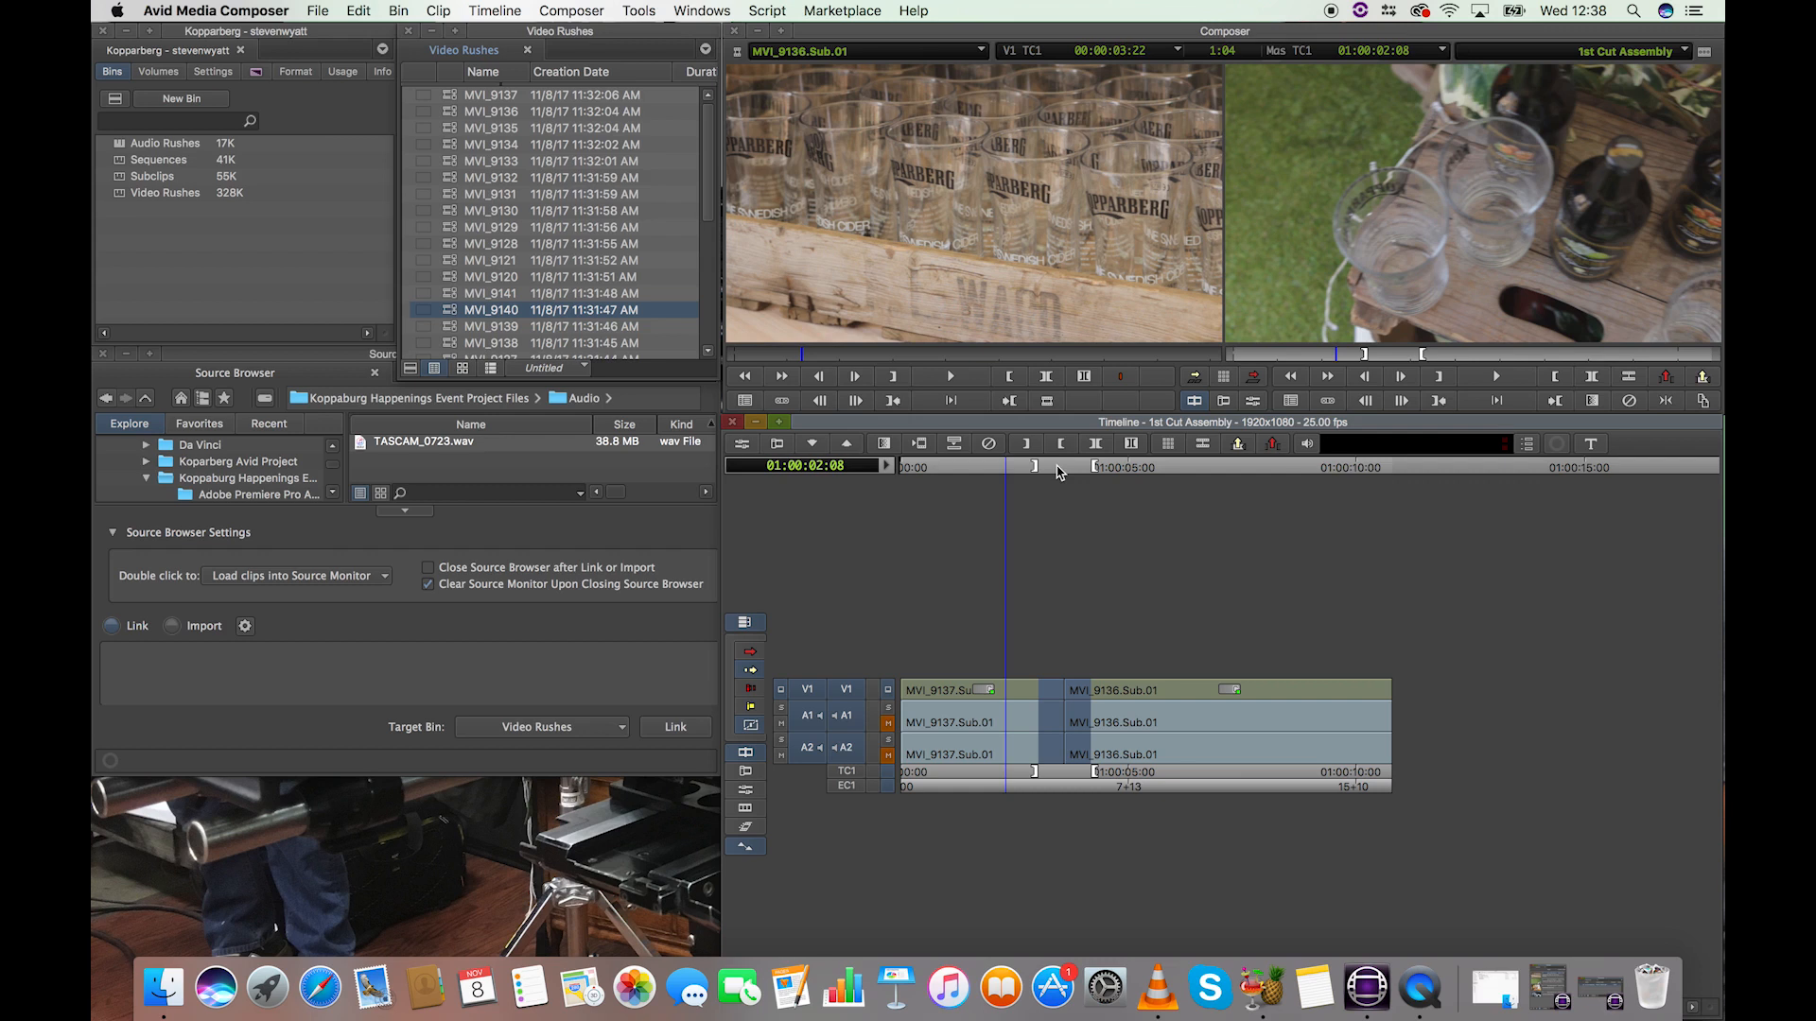
{"action": "left_click", "coordinate": [1060, 470]}
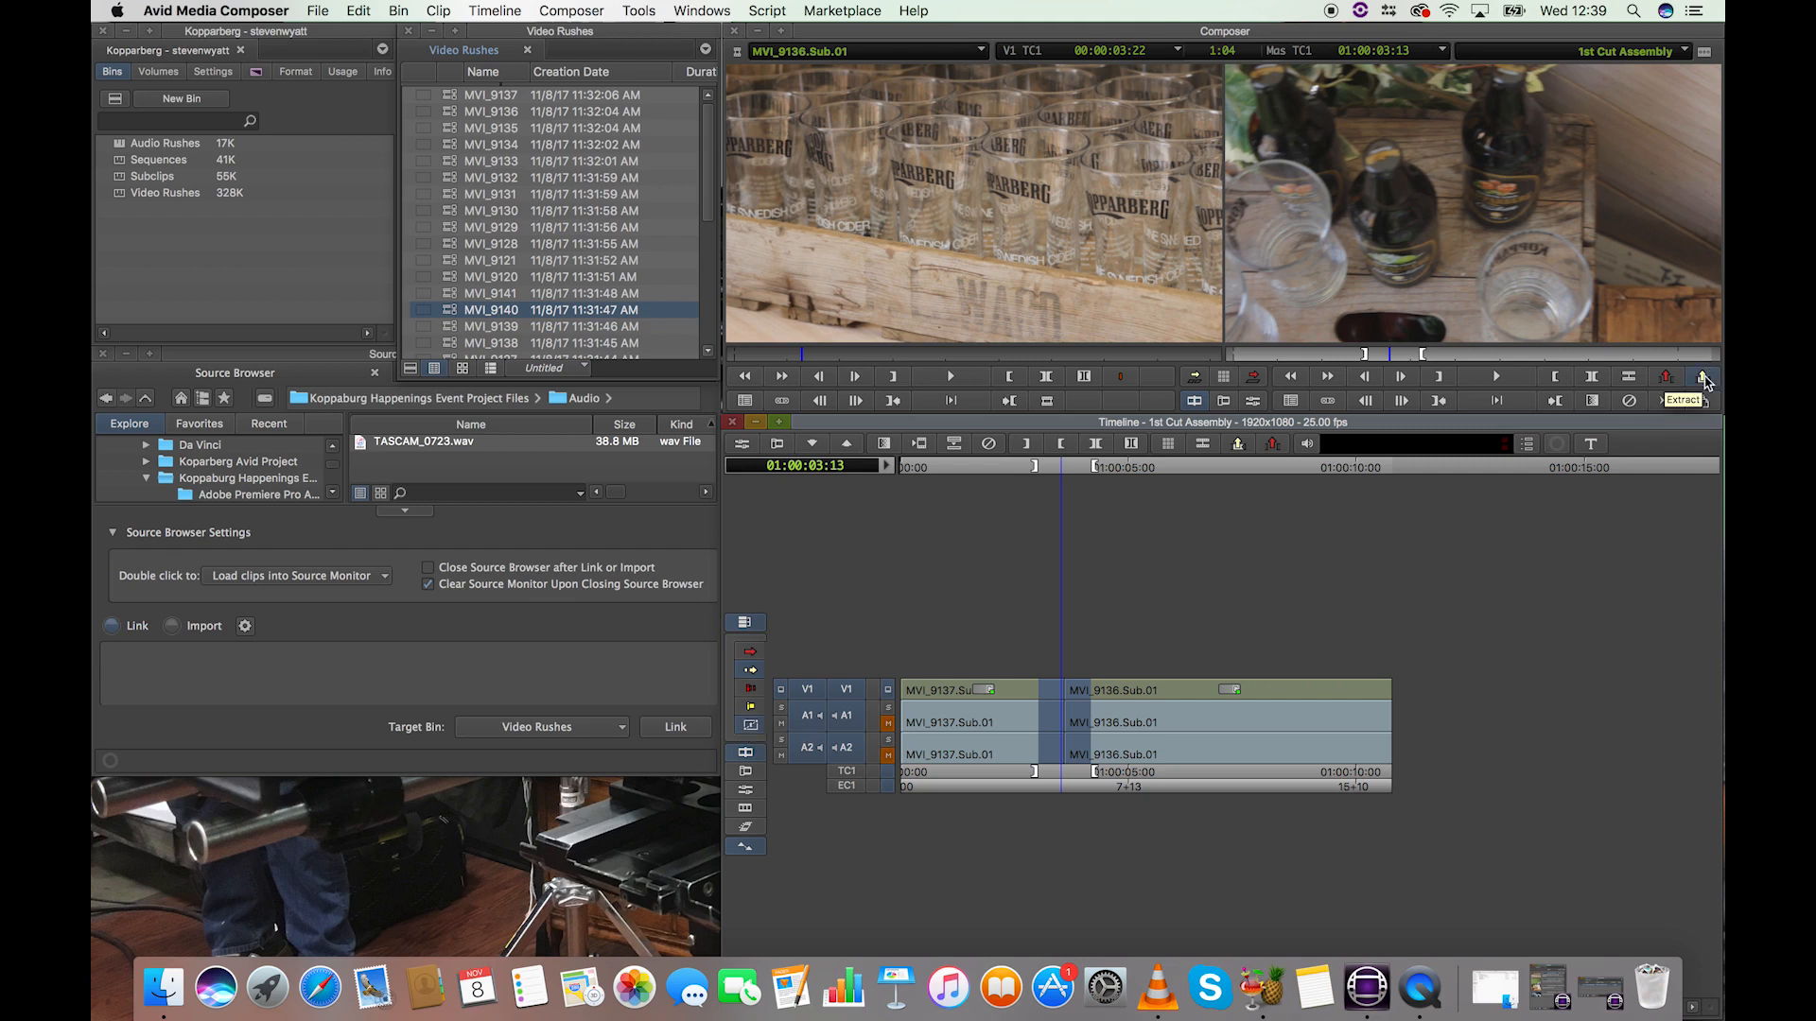
{"action": "left_click", "coordinate": [1703, 379]}
{"action": "left_click", "coordinate": [1010, 475]}
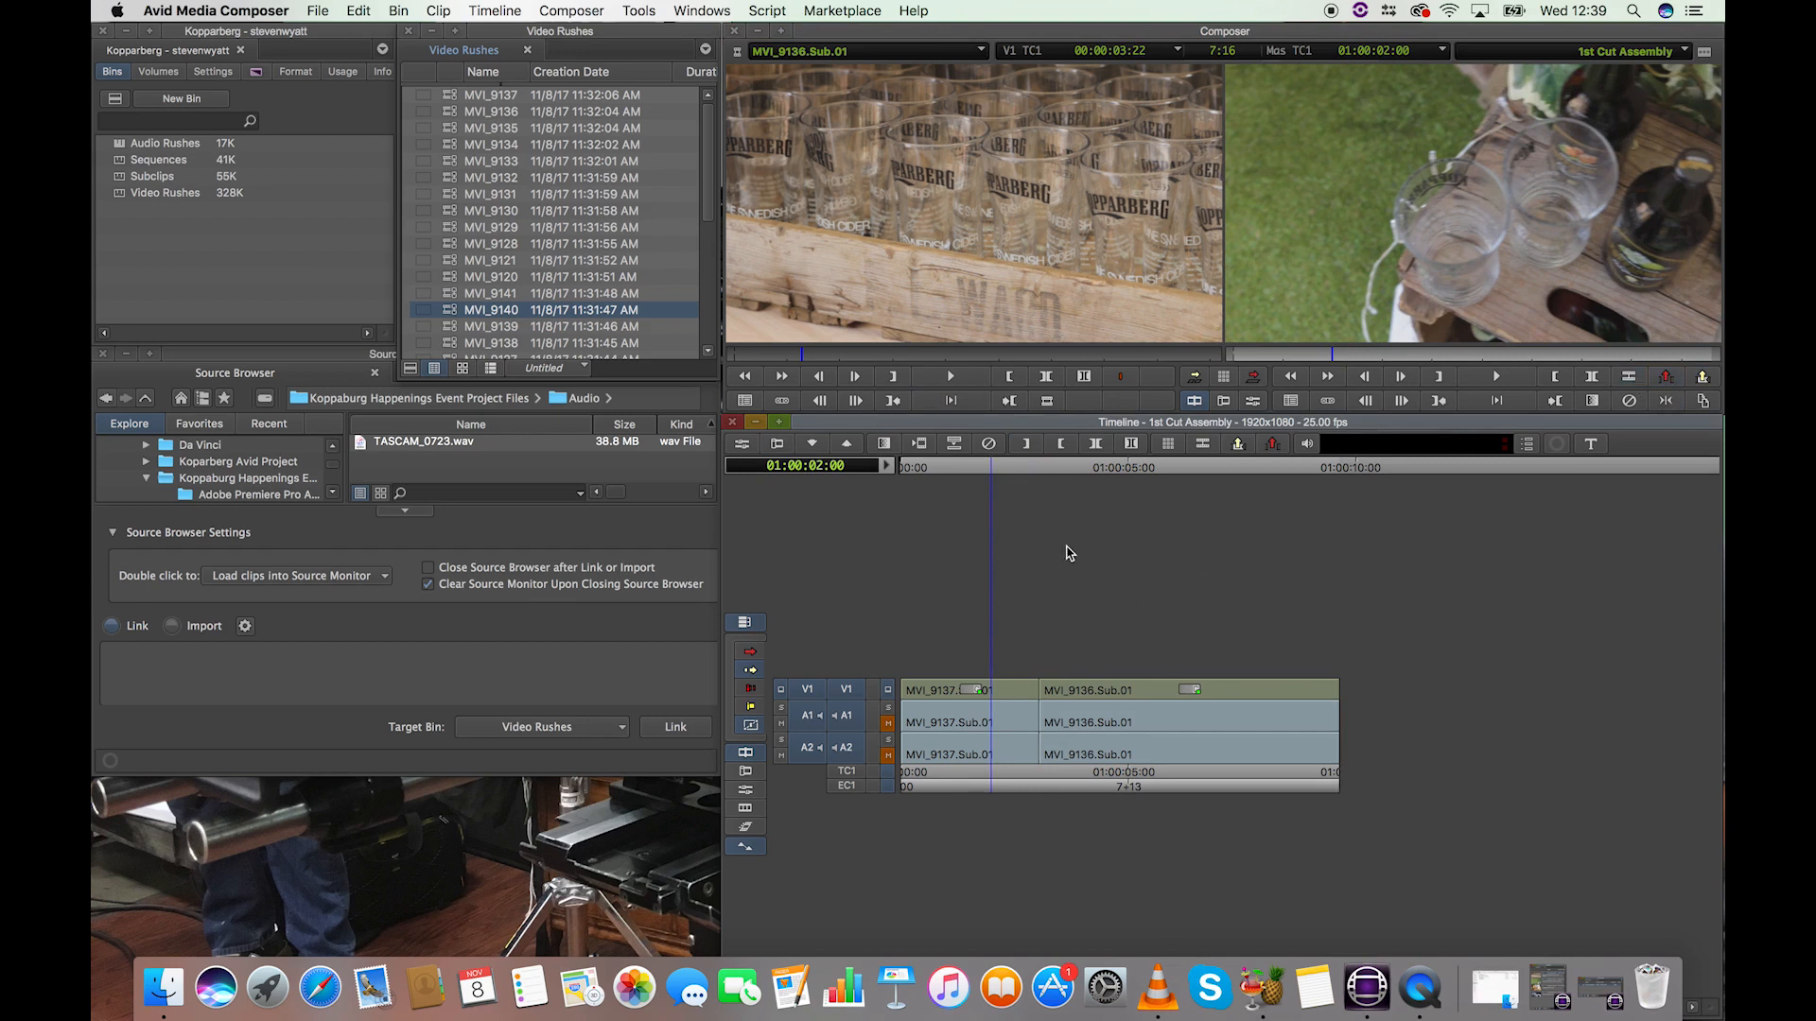
Step: Mark another section across the cut, from 01:00:02:15 to 01:00:03:12, and scrub around it
{"action": "mouse_move", "coordinate": [1018, 475]}
{"action": "left_mouse_down"}
{"action": "mouse_move", "coordinate": [1059, 473]}
{"action": "mouse_move", "coordinate": [1018, 475]}
{"action": "left_mouse_up"}
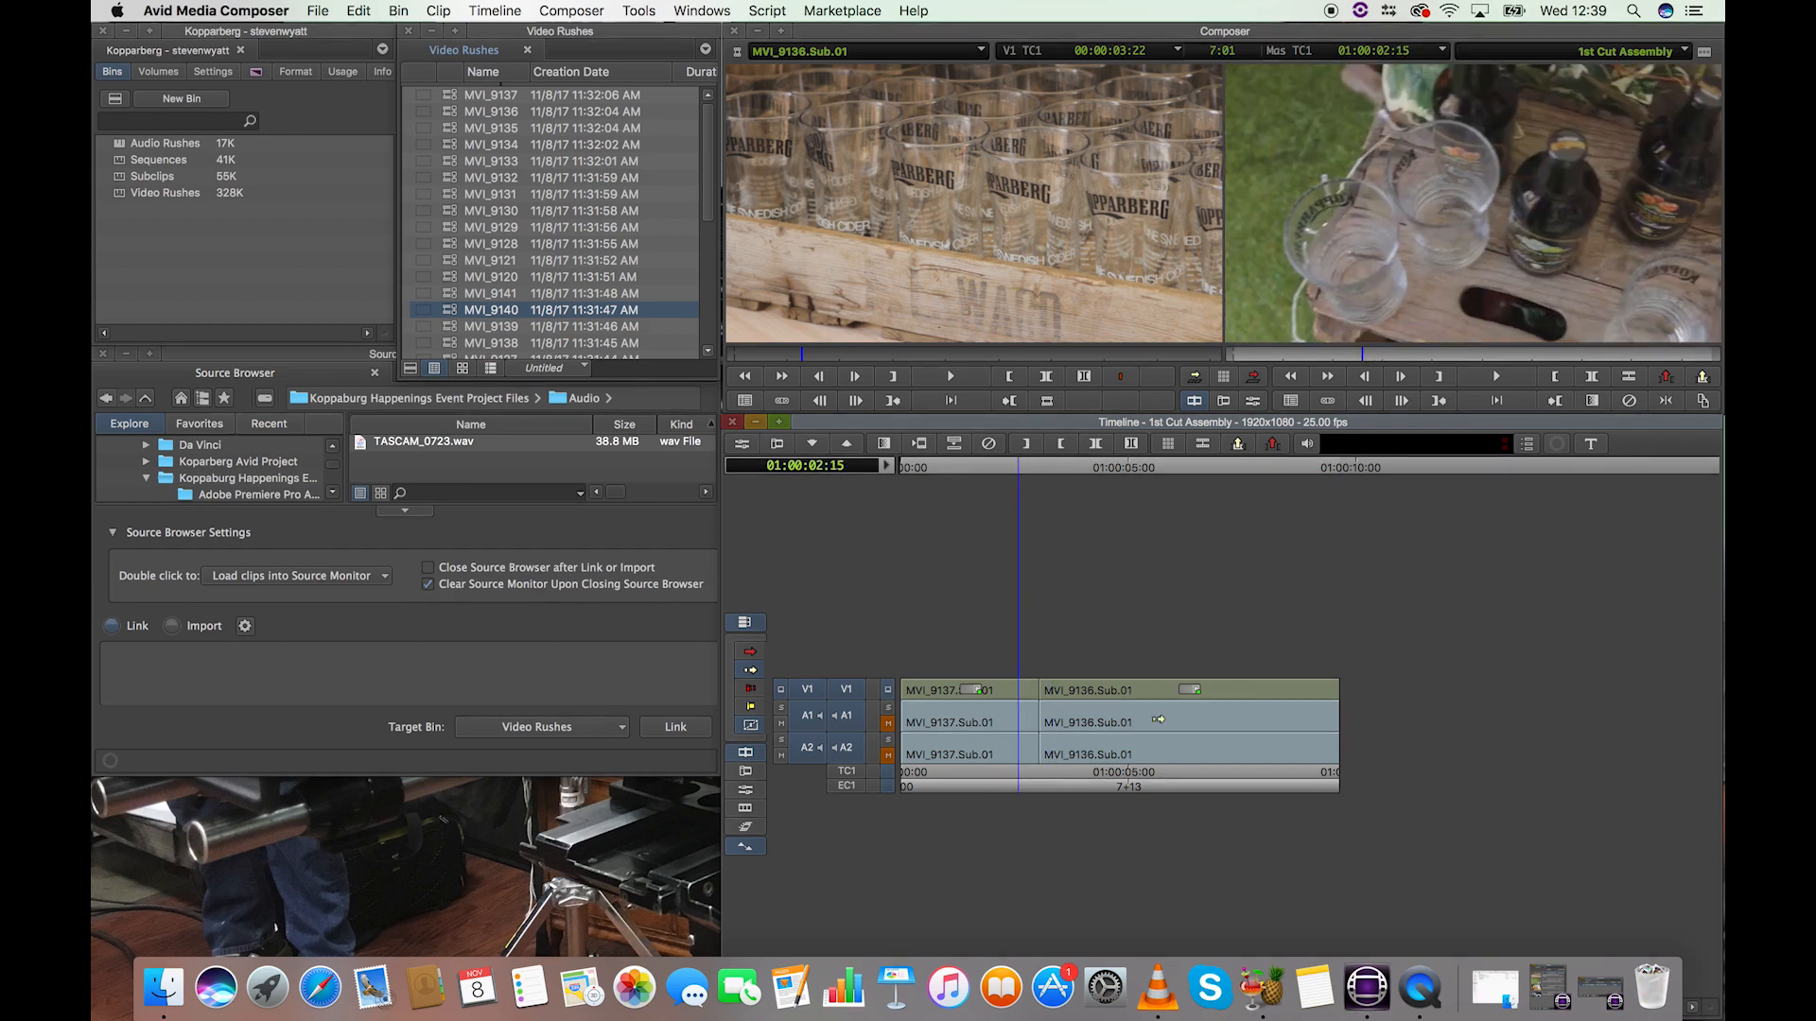
{"action": "key", "text": "i"}
{"action": "left_click", "coordinate": [1059, 472]}
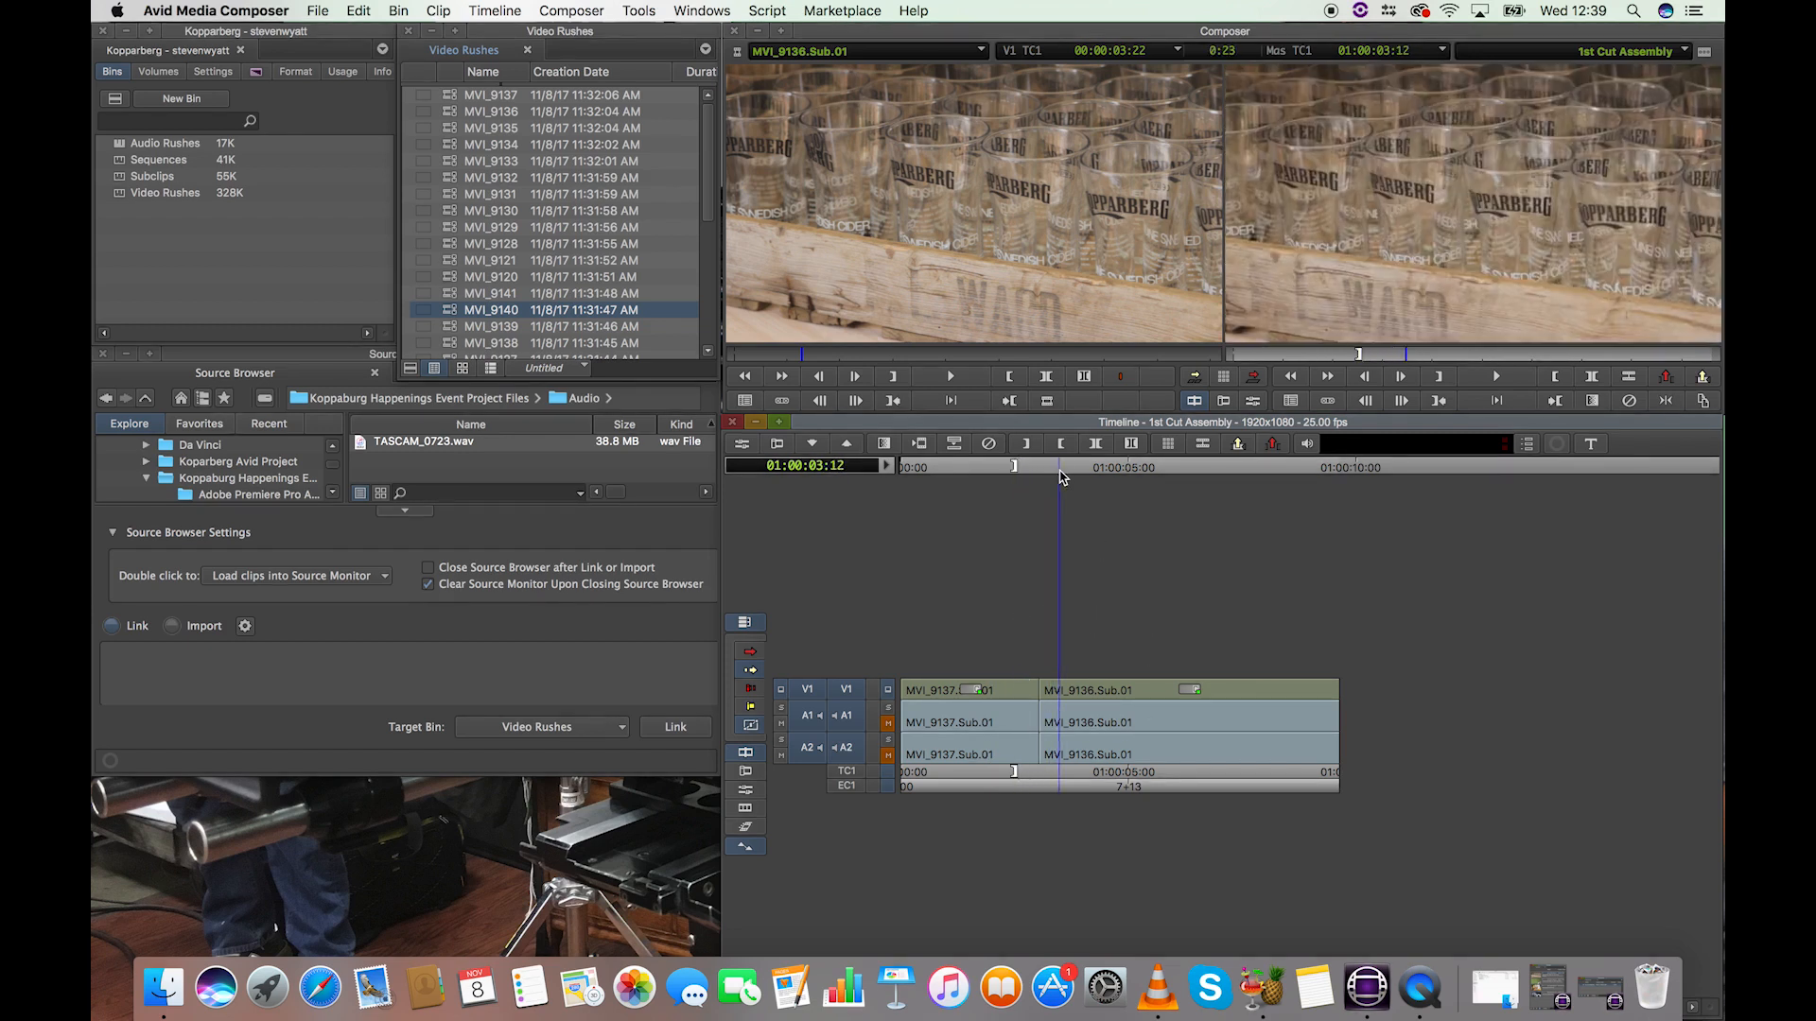
{"action": "key", "text": "o"}
{"action": "mouse_move", "coordinate": [1042, 472]}
{"action": "left_mouse_down"}
{"action": "mouse_move", "coordinate": [1023, 449]}
{"action": "mouse_move", "coordinate": [1064, 475]}
{"action": "left_mouse_up"}
{"action": "left_click", "coordinate": [1006, 488]}
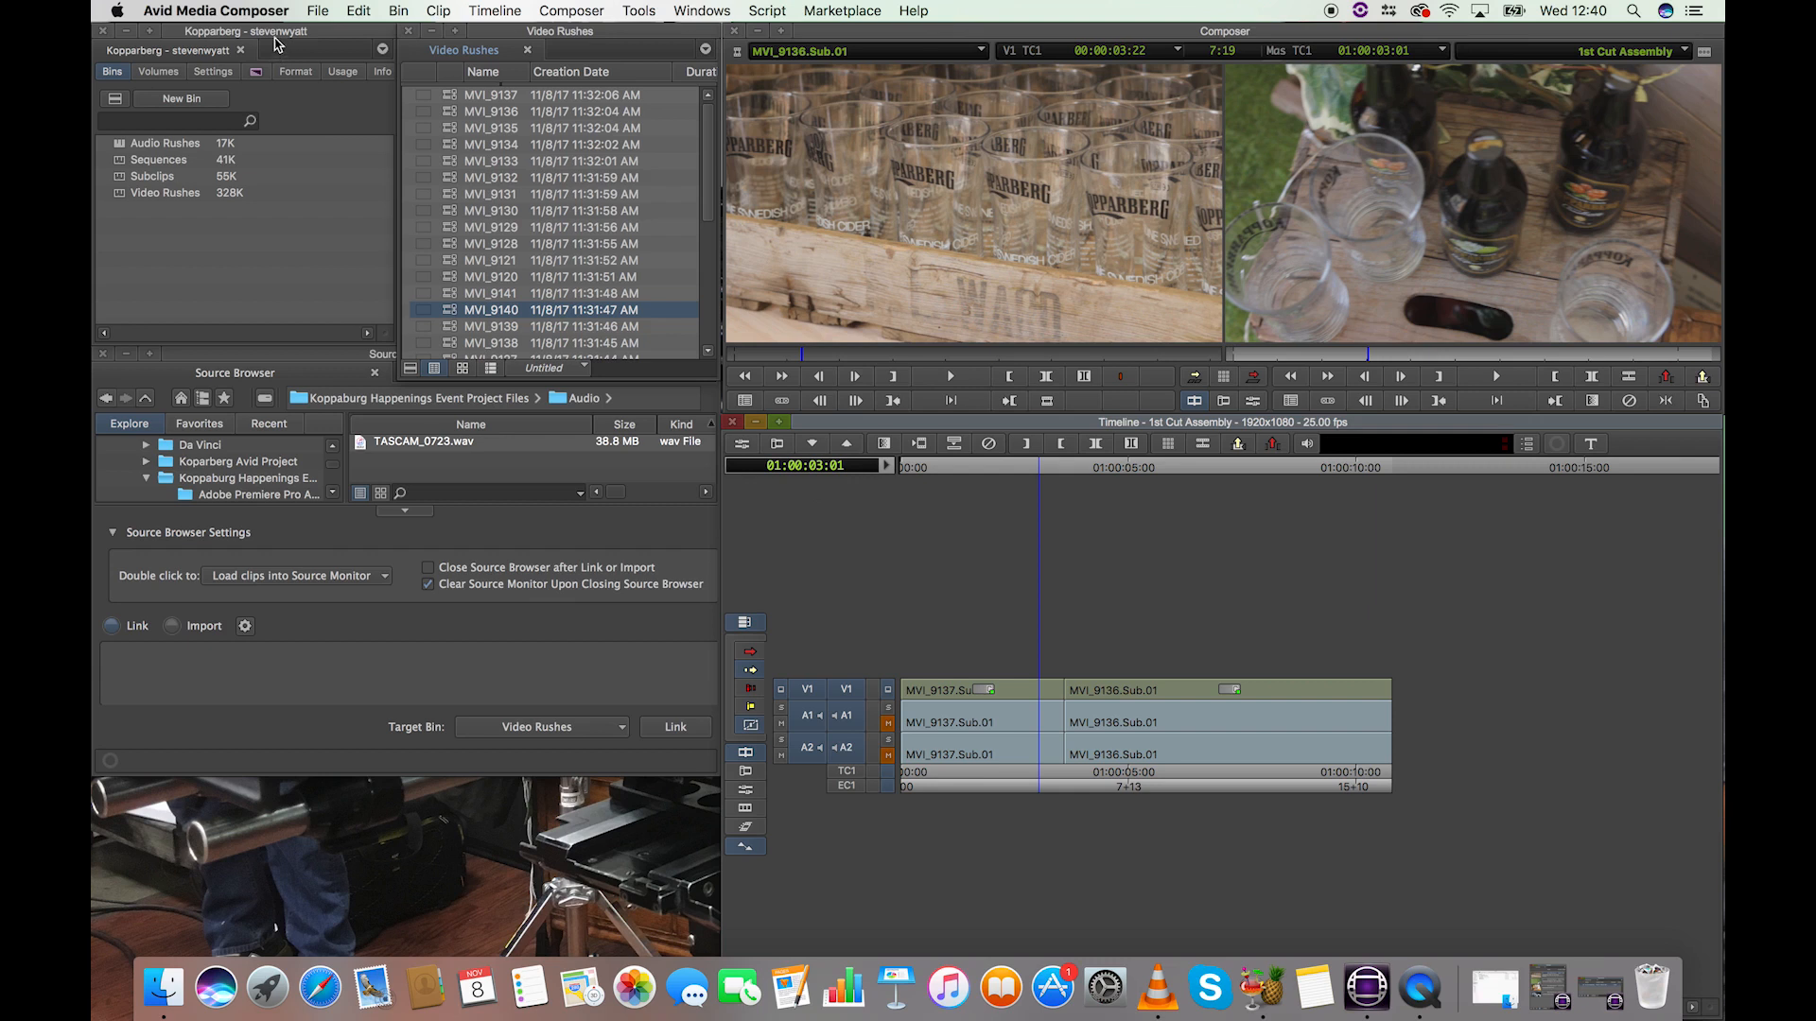
Step: Open the Keyboard layout from the project's settings and move its window over the bins, clear of the timeline
{"action": "left_click", "coordinate": [214, 73]}
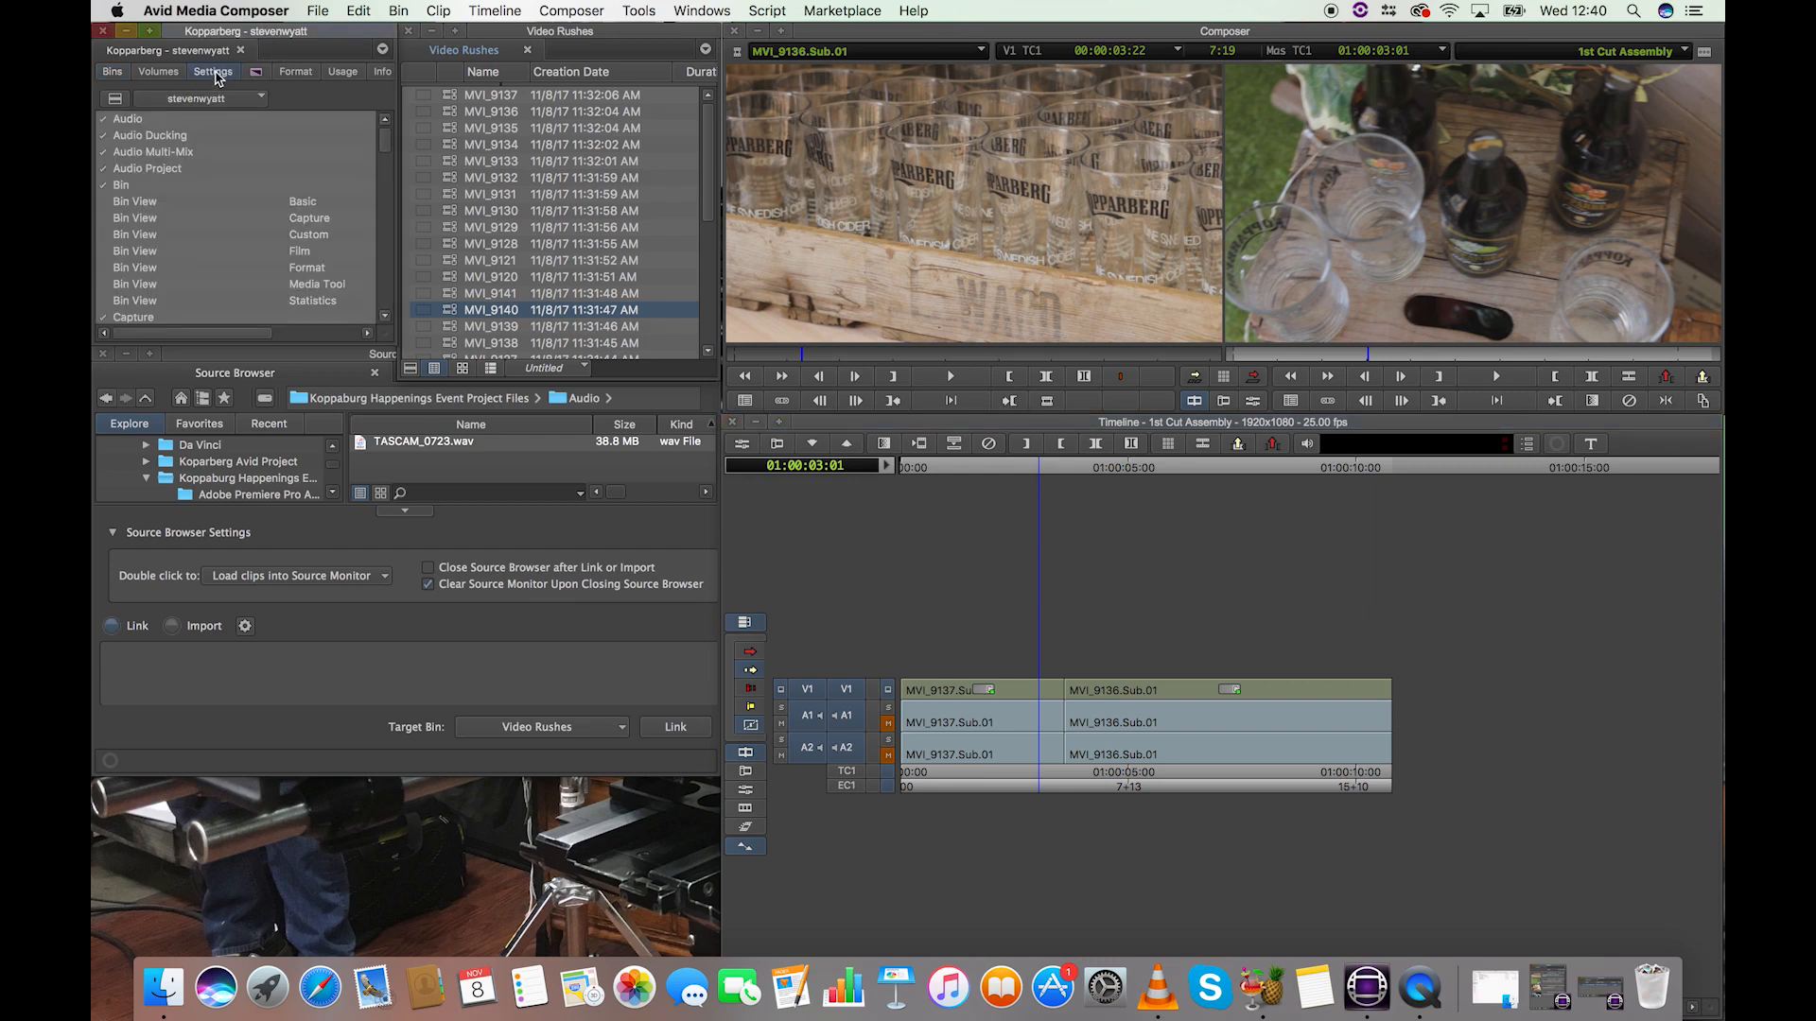
{"action": "left_click_drag", "start_coordinate": [386, 140], "coordinate": [387, 243]}
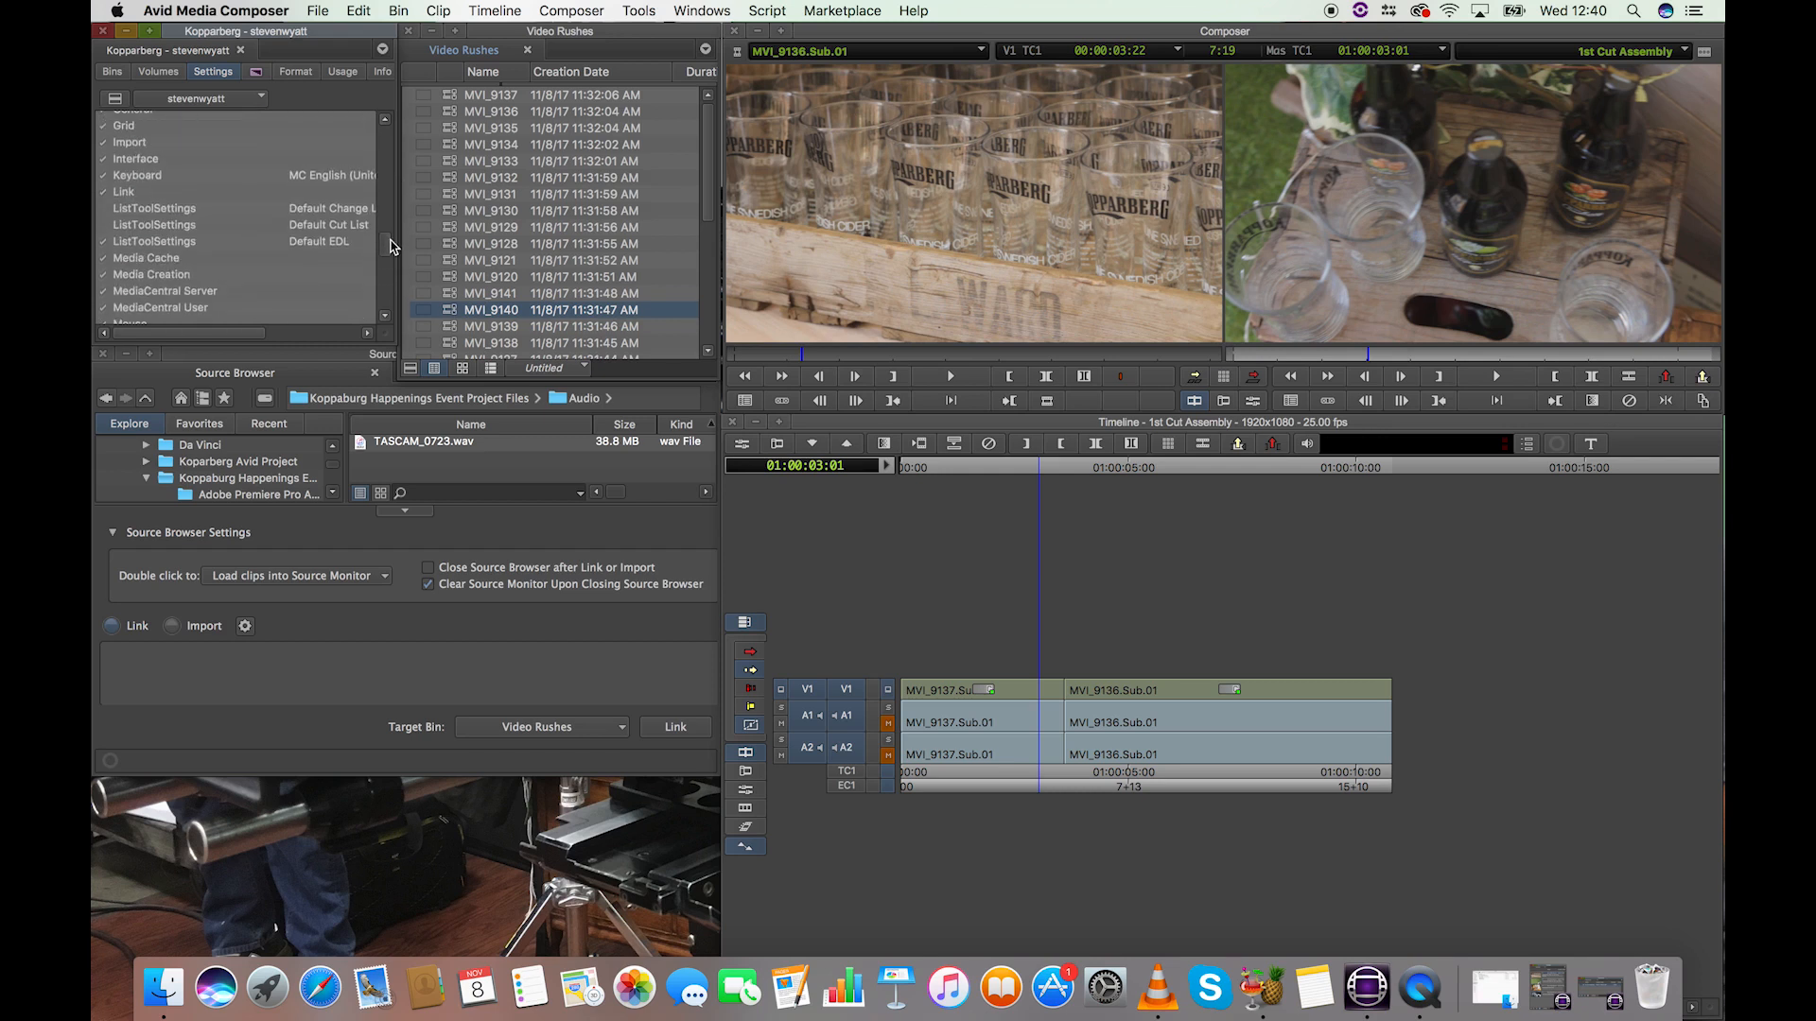
{"action": "left_click", "coordinate": [140, 178]}
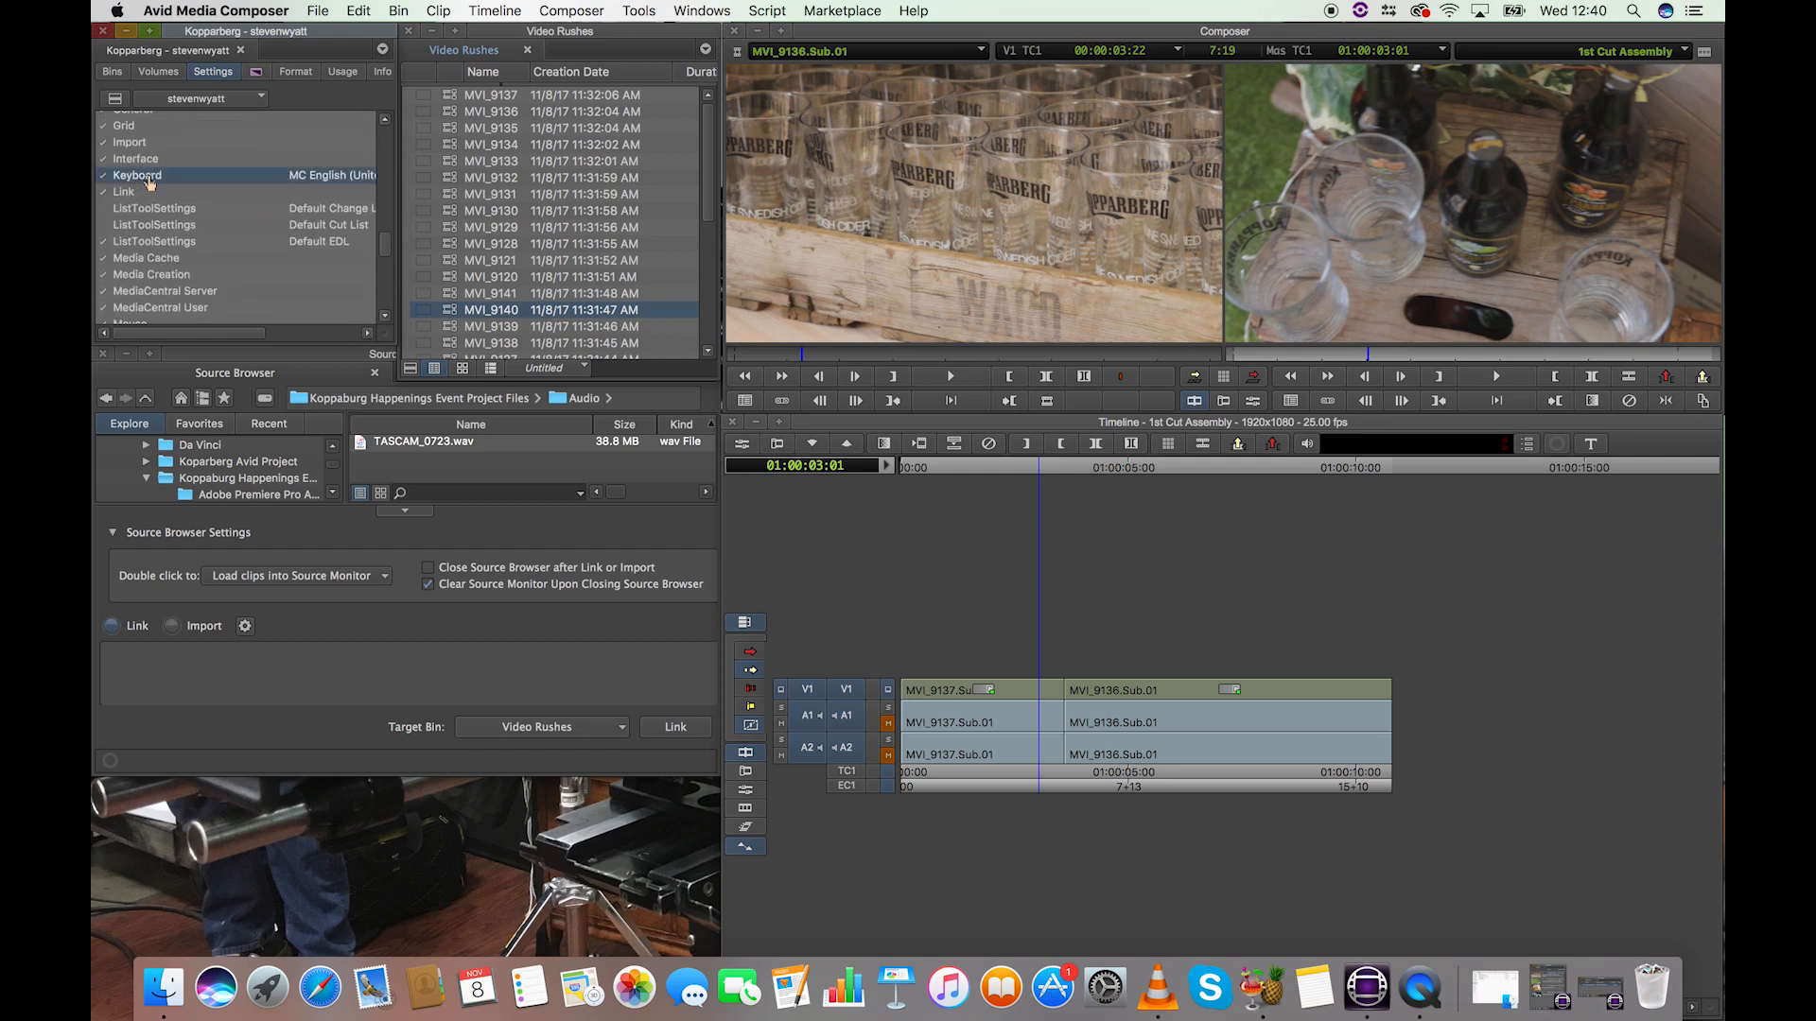
{"action": "double_click", "coordinate": [142, 179]}
{"action": "left_click_drag", "start_coordinate": [1009, 414], "coordinate": [476, 473]}
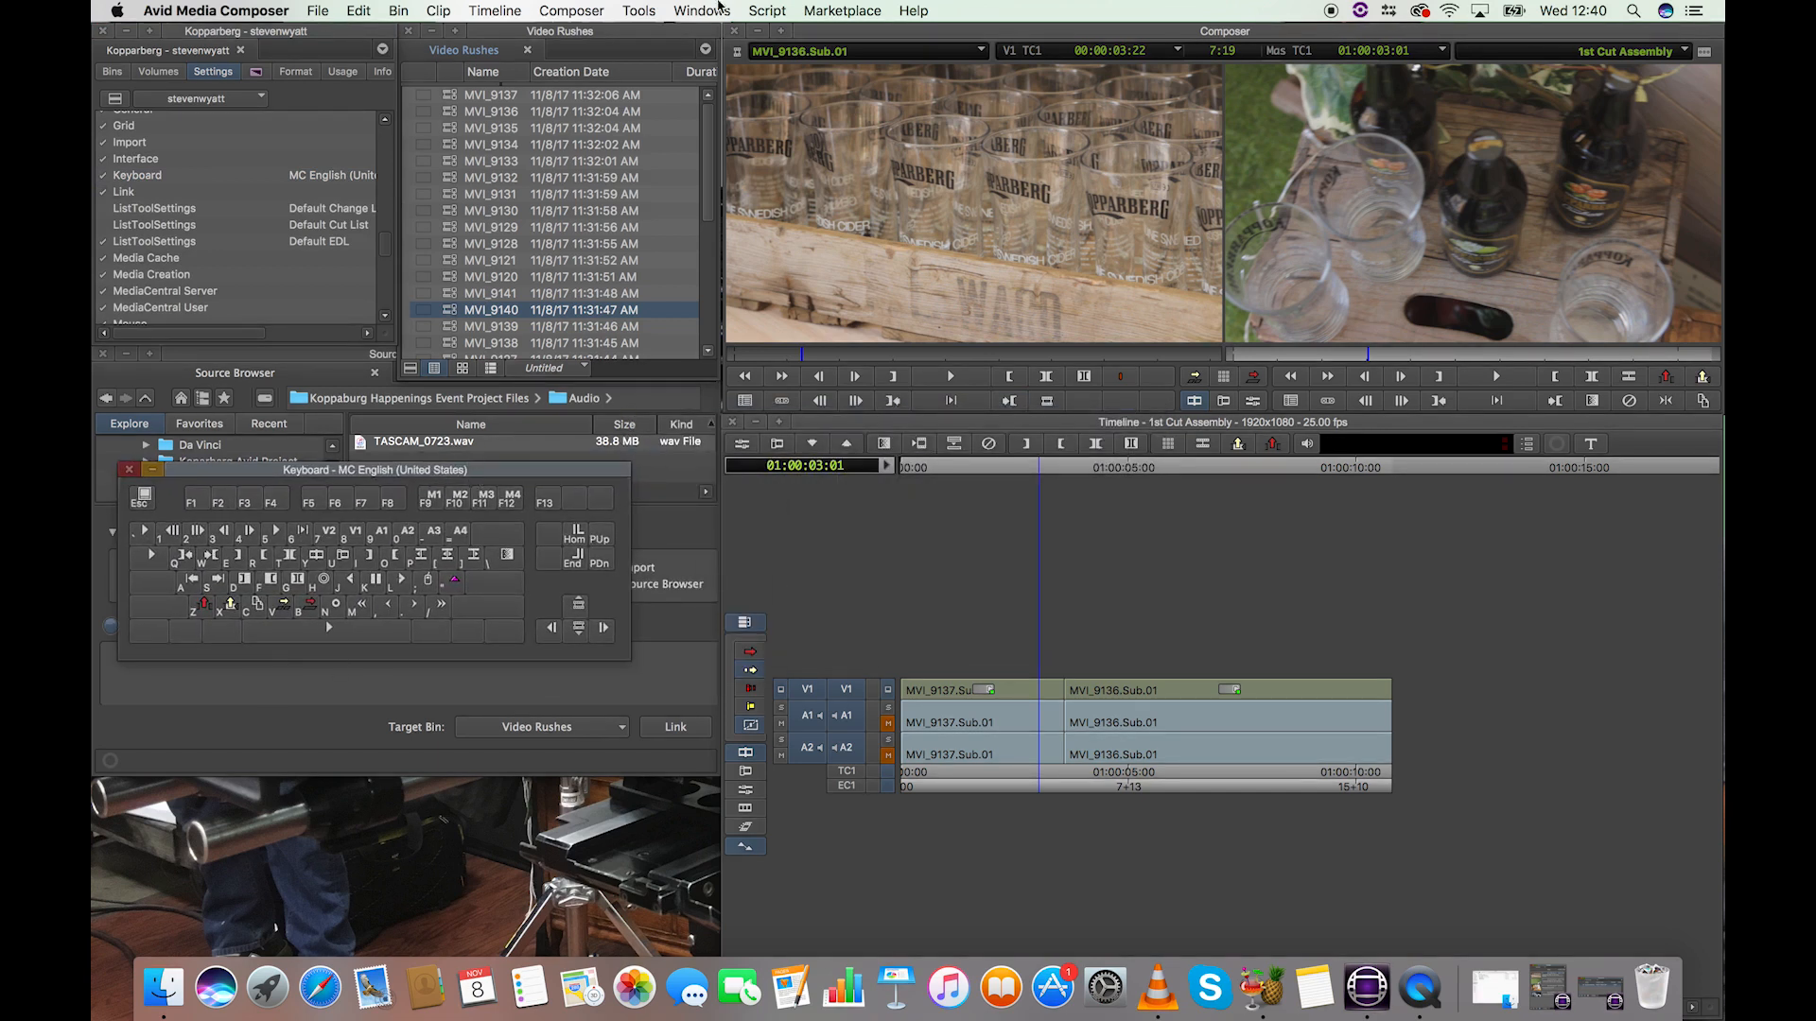
{"action": "left_click_drag", "start_coordinate": [478, 473], "coordinate": [837, 221]}
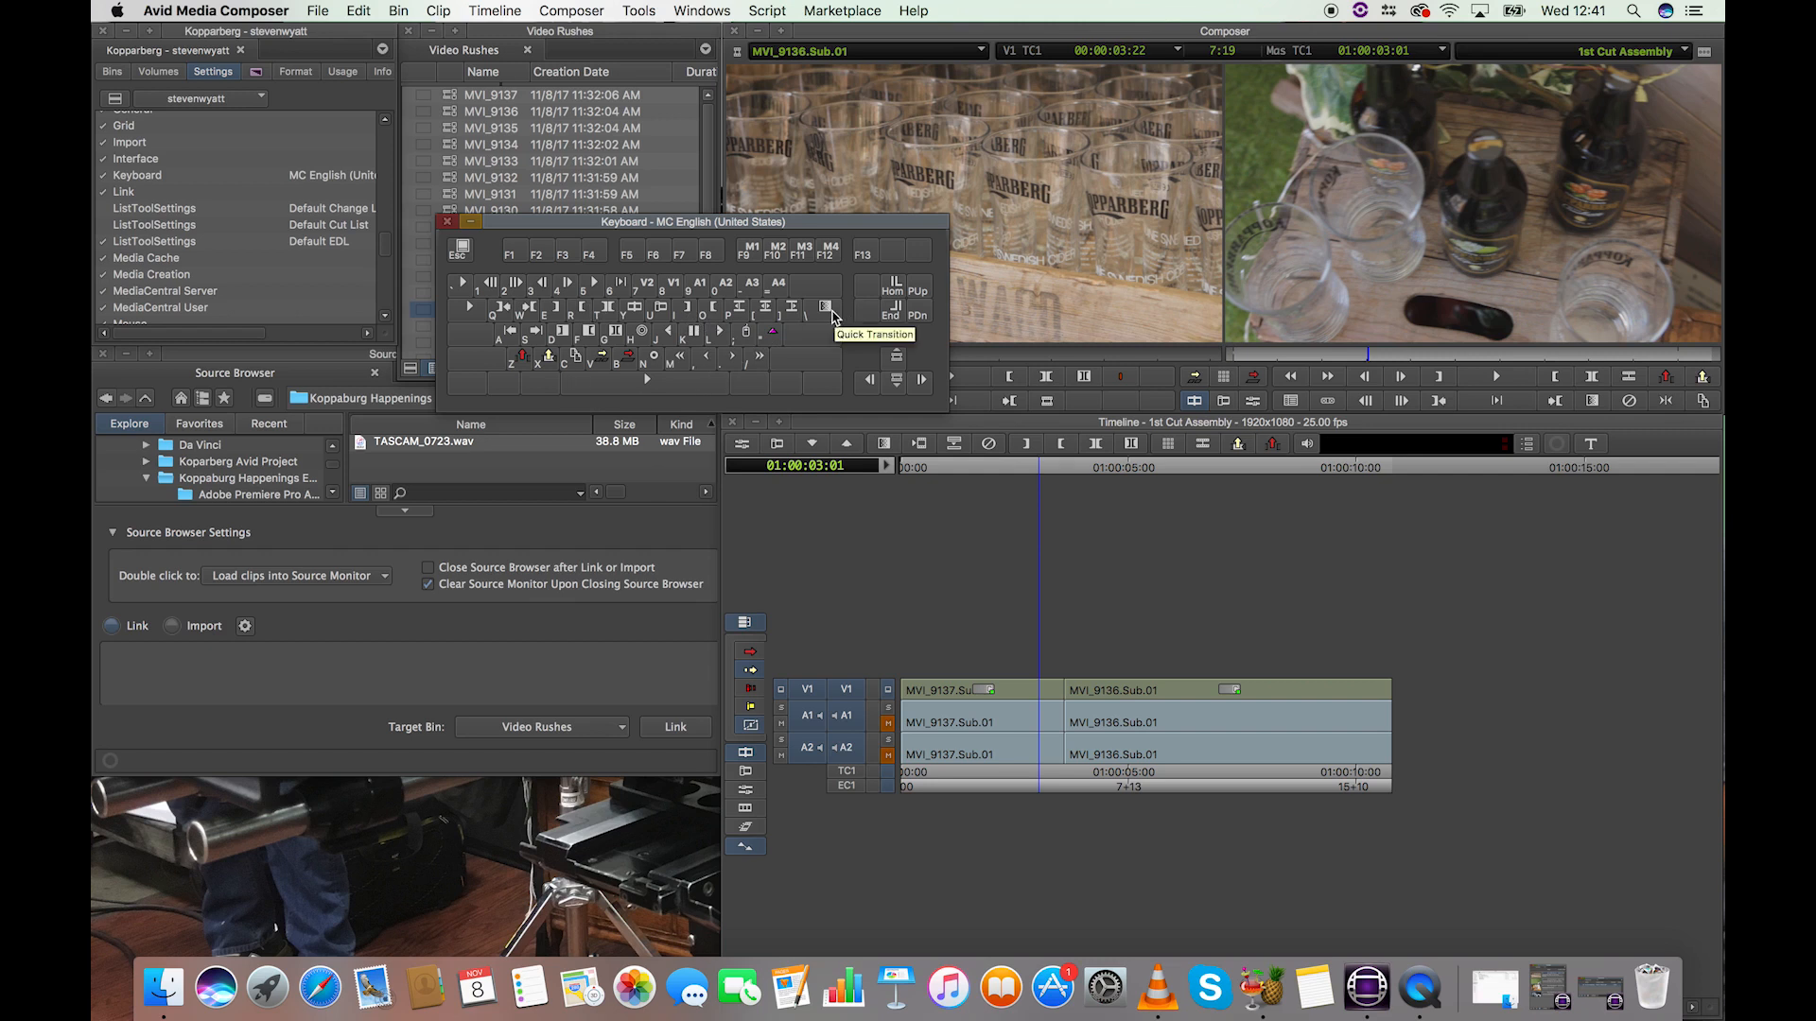
{"action": "left_click_drag", "start_coordinate": [662, 227], "coordinate": [581, 225]}
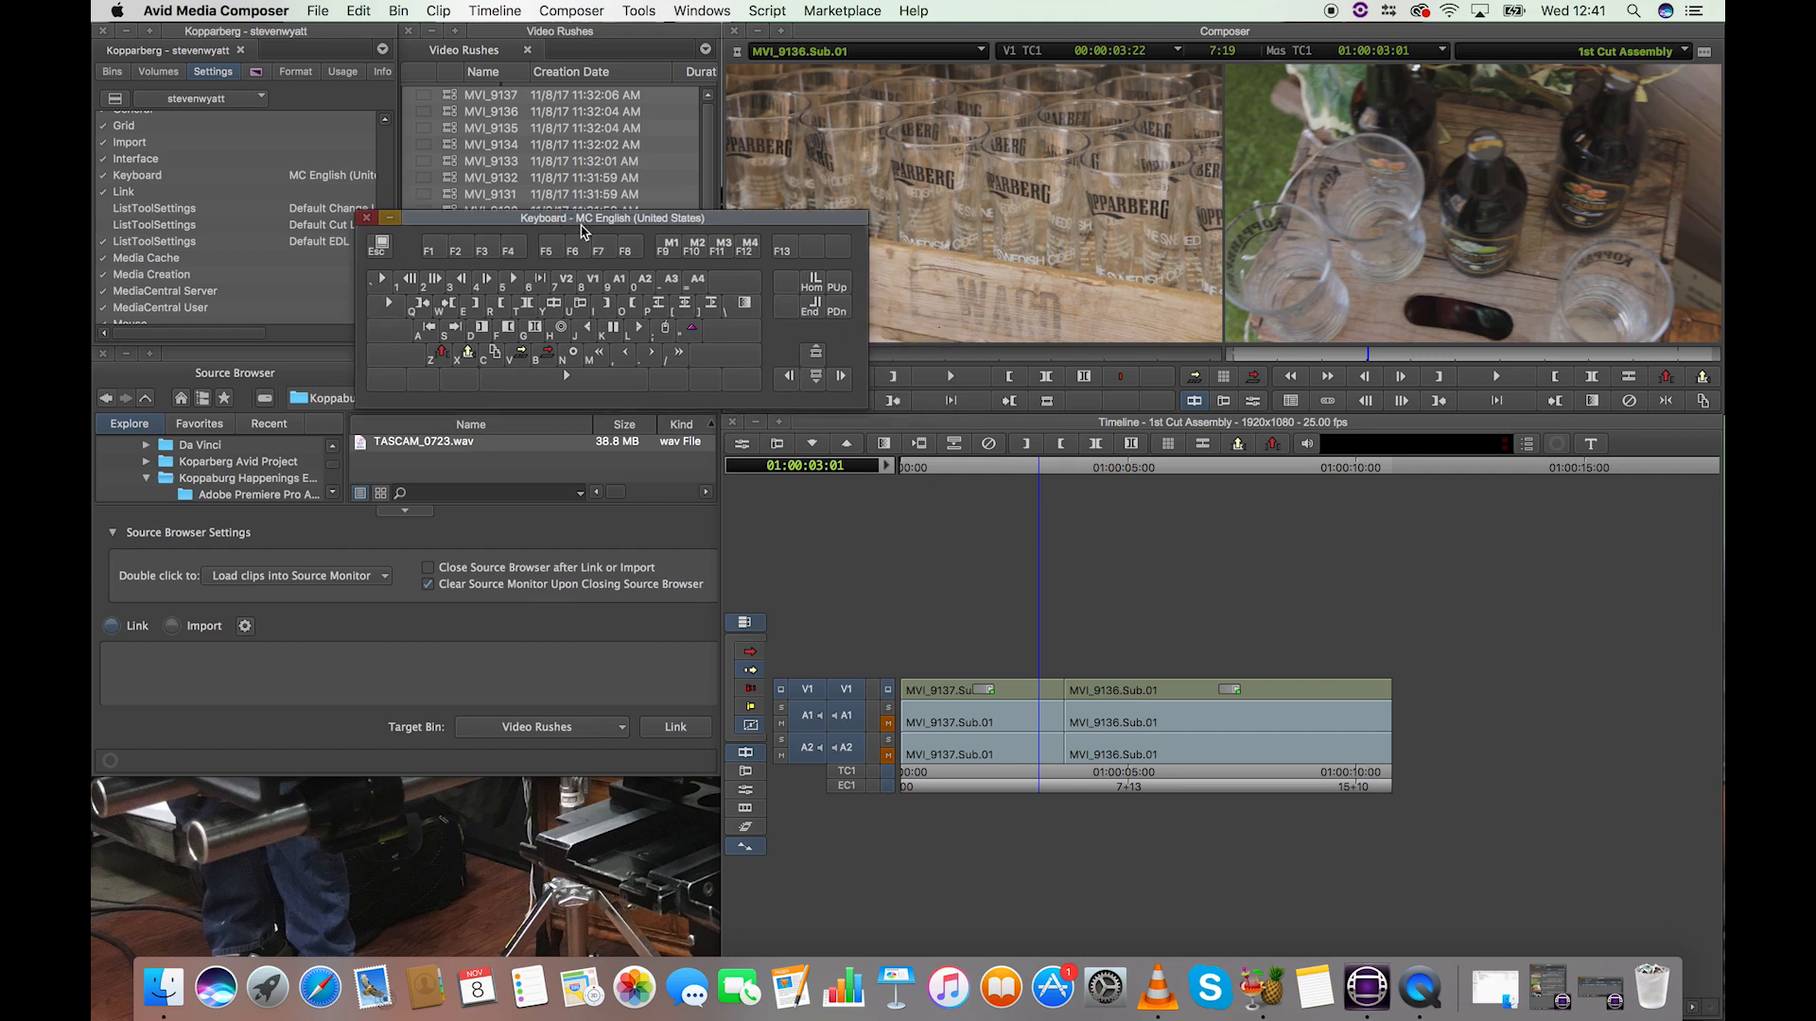
{"action": "left_click_drag", "start_coordinate": [691, 226], "coordinate": [596, 226]}
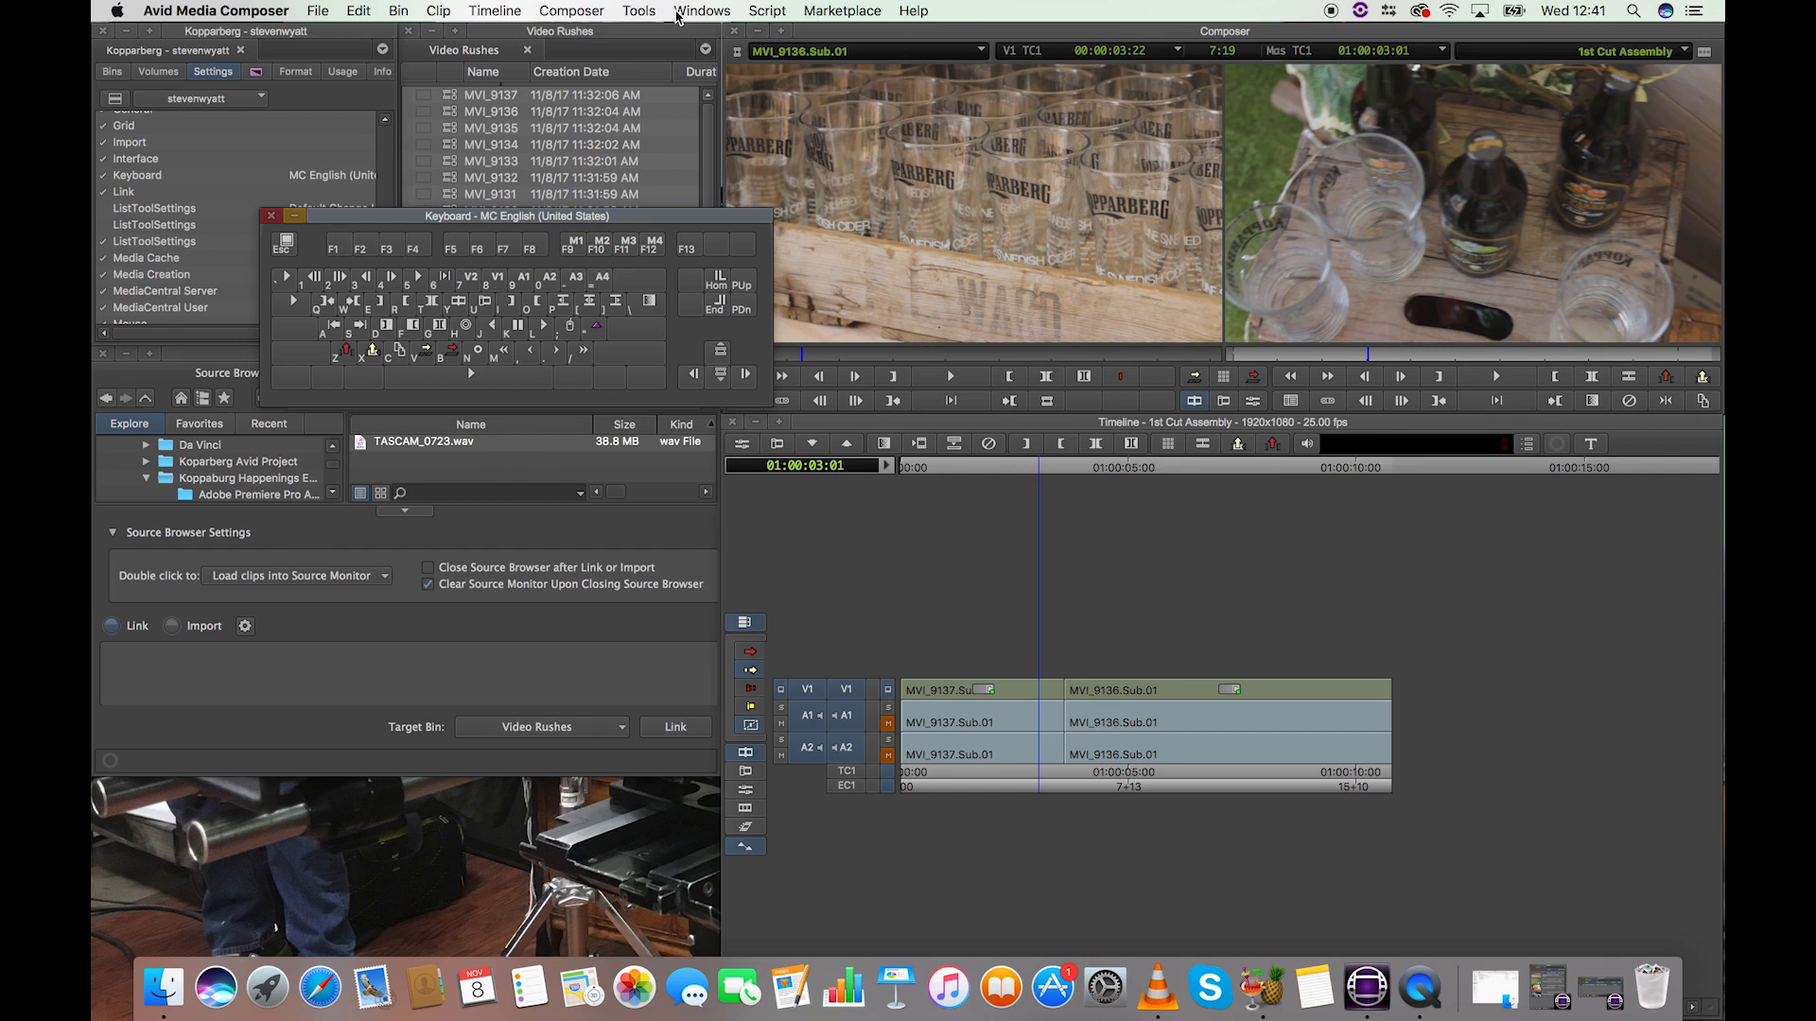
Step: Open the Command Palette beside the keyboard layout, with 'Button to Button' Reassignment active and the Edit commands shown
{"action": "left_click", "coordinate": [677, 13]}
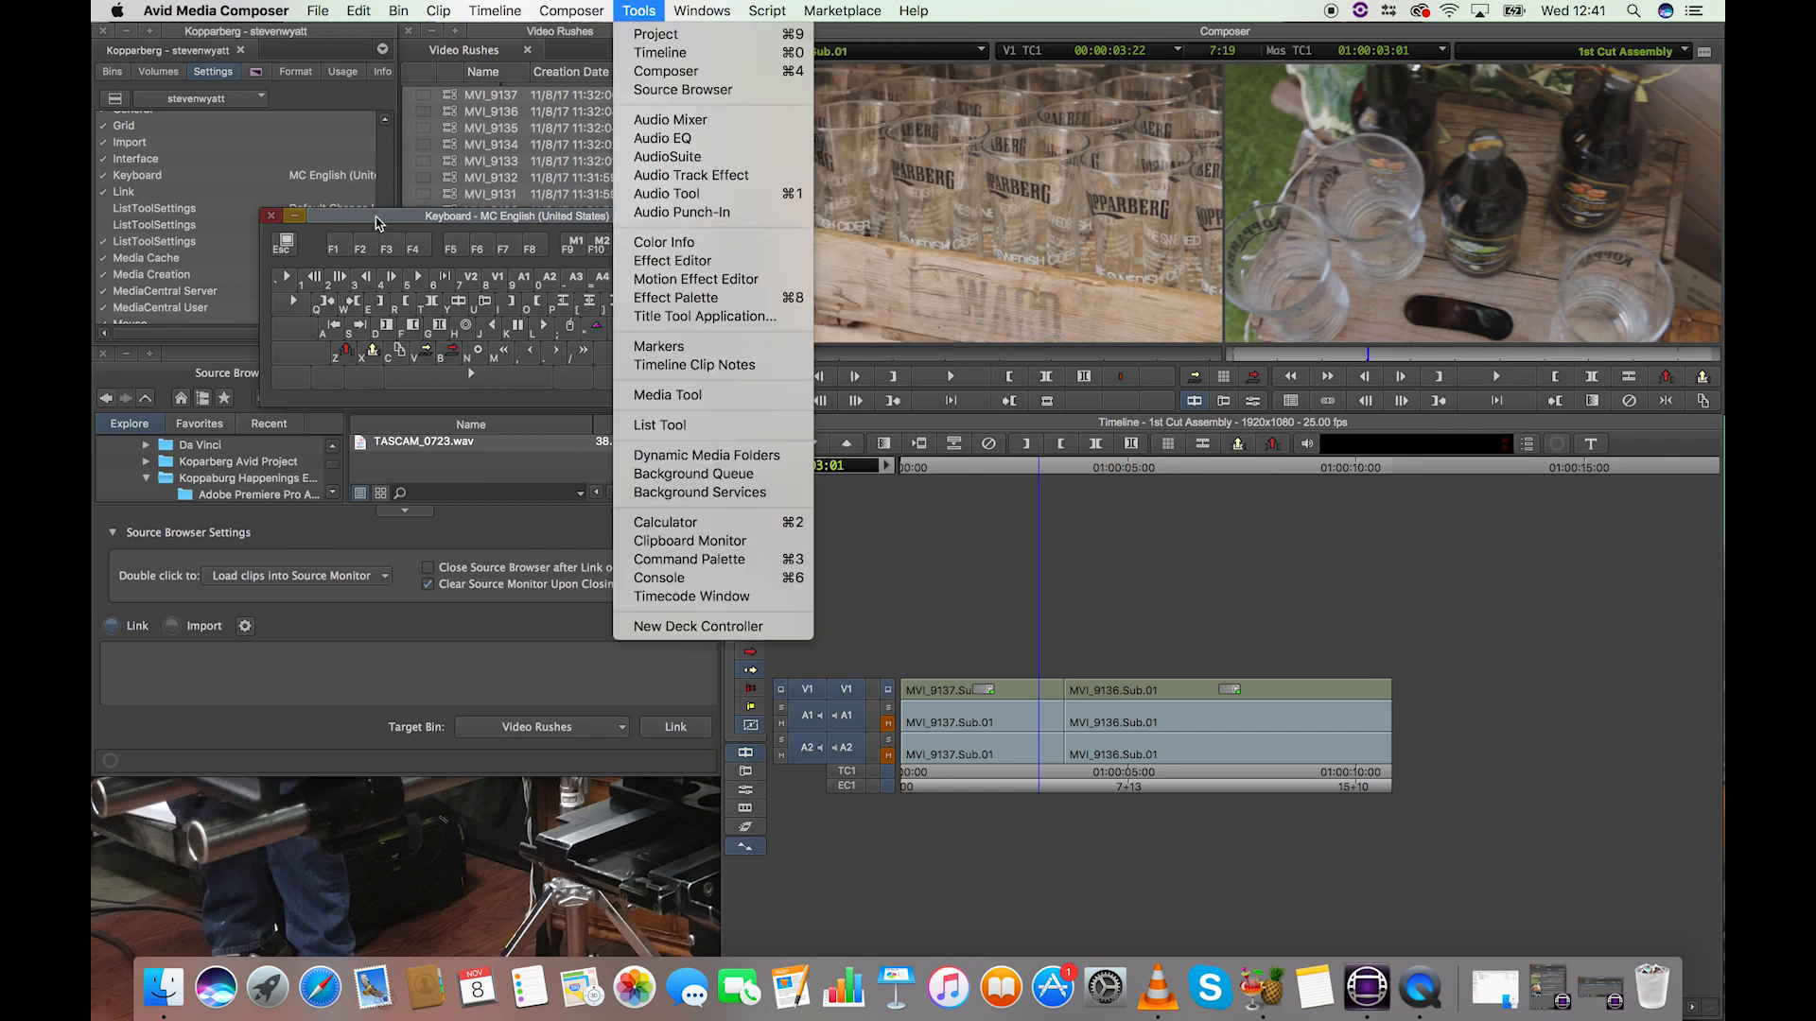
{"action": "left_click", "coordinate": [375, 223]}
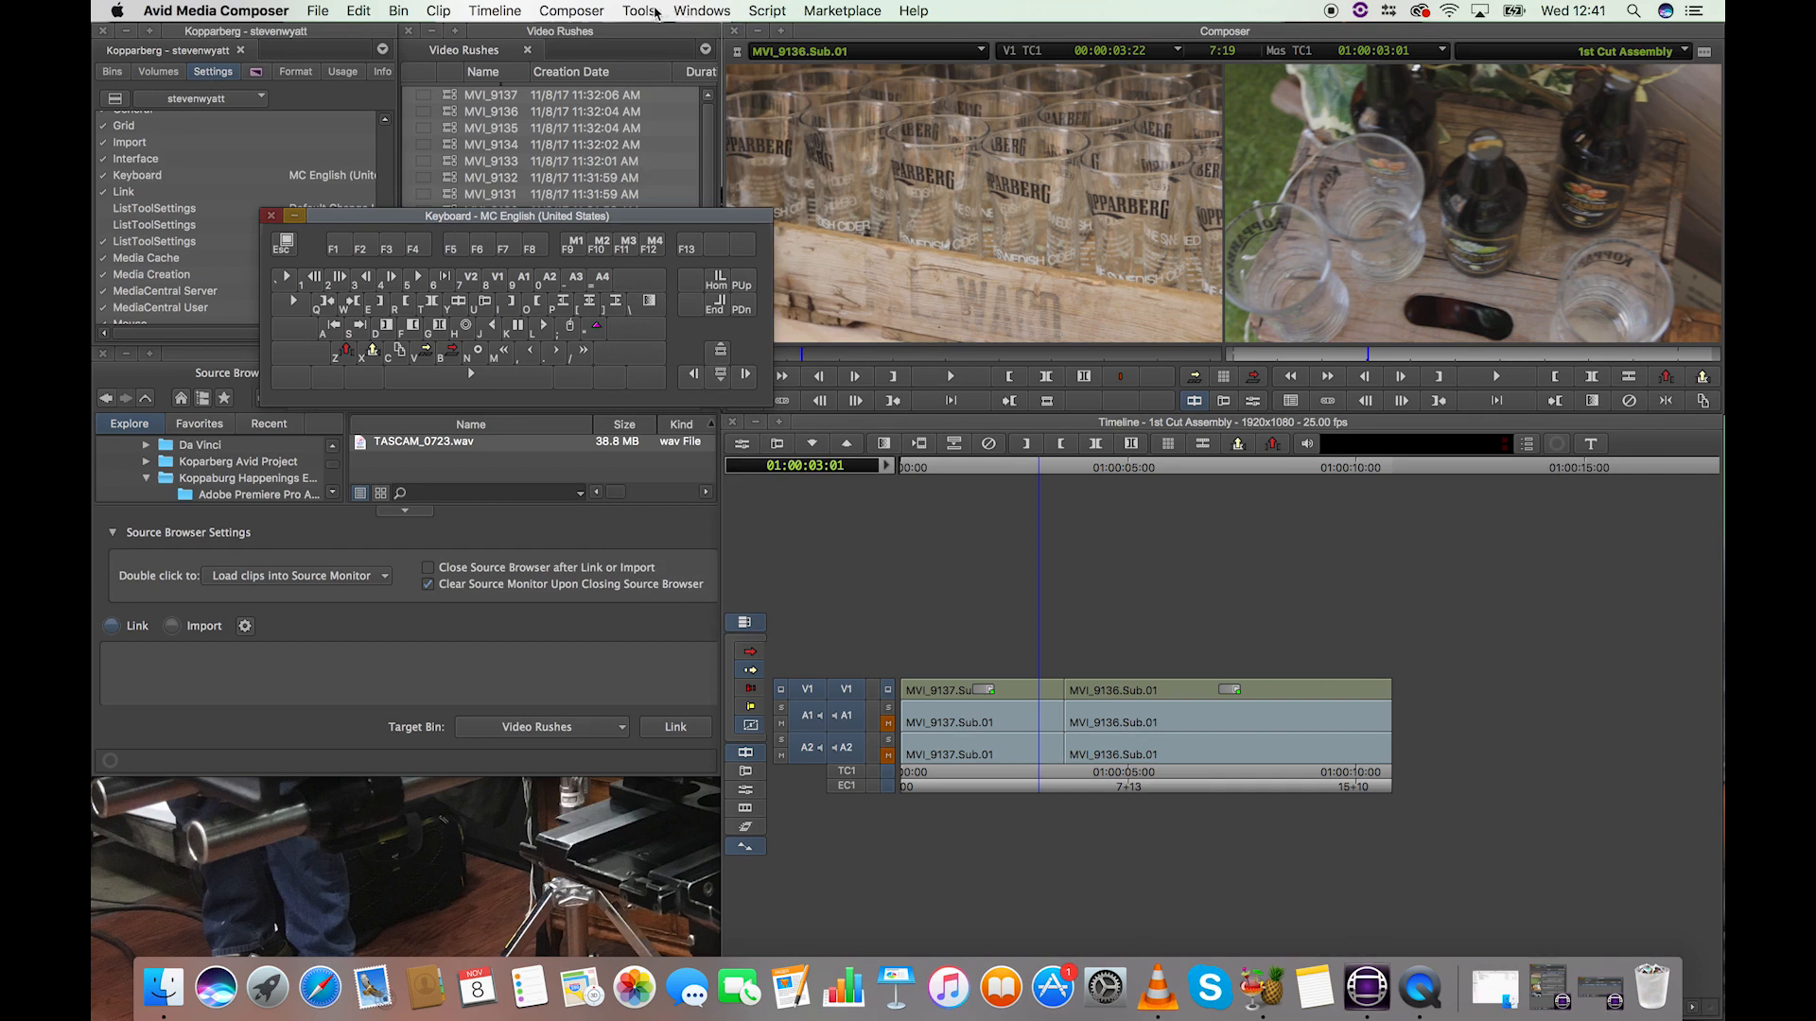
{"action": "left_click", "coordinate": [647, 11]}
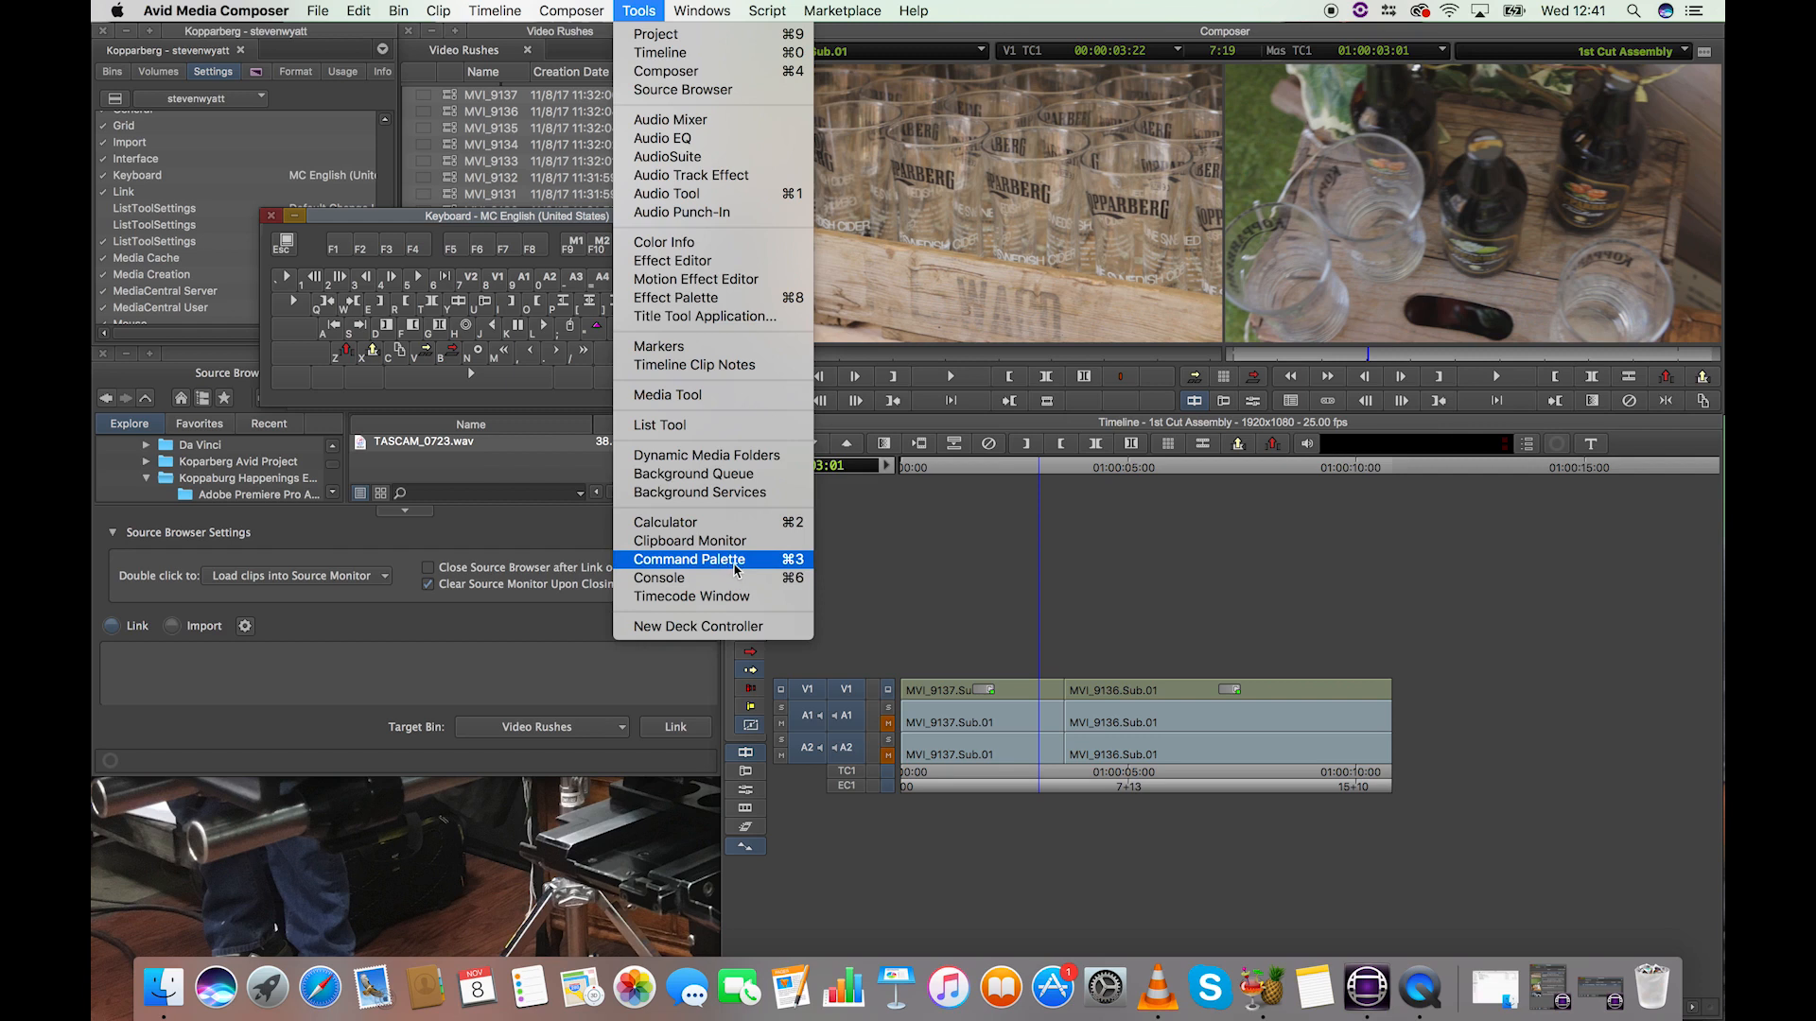
{"action": "left_click", "coordinate": [739, 564]}
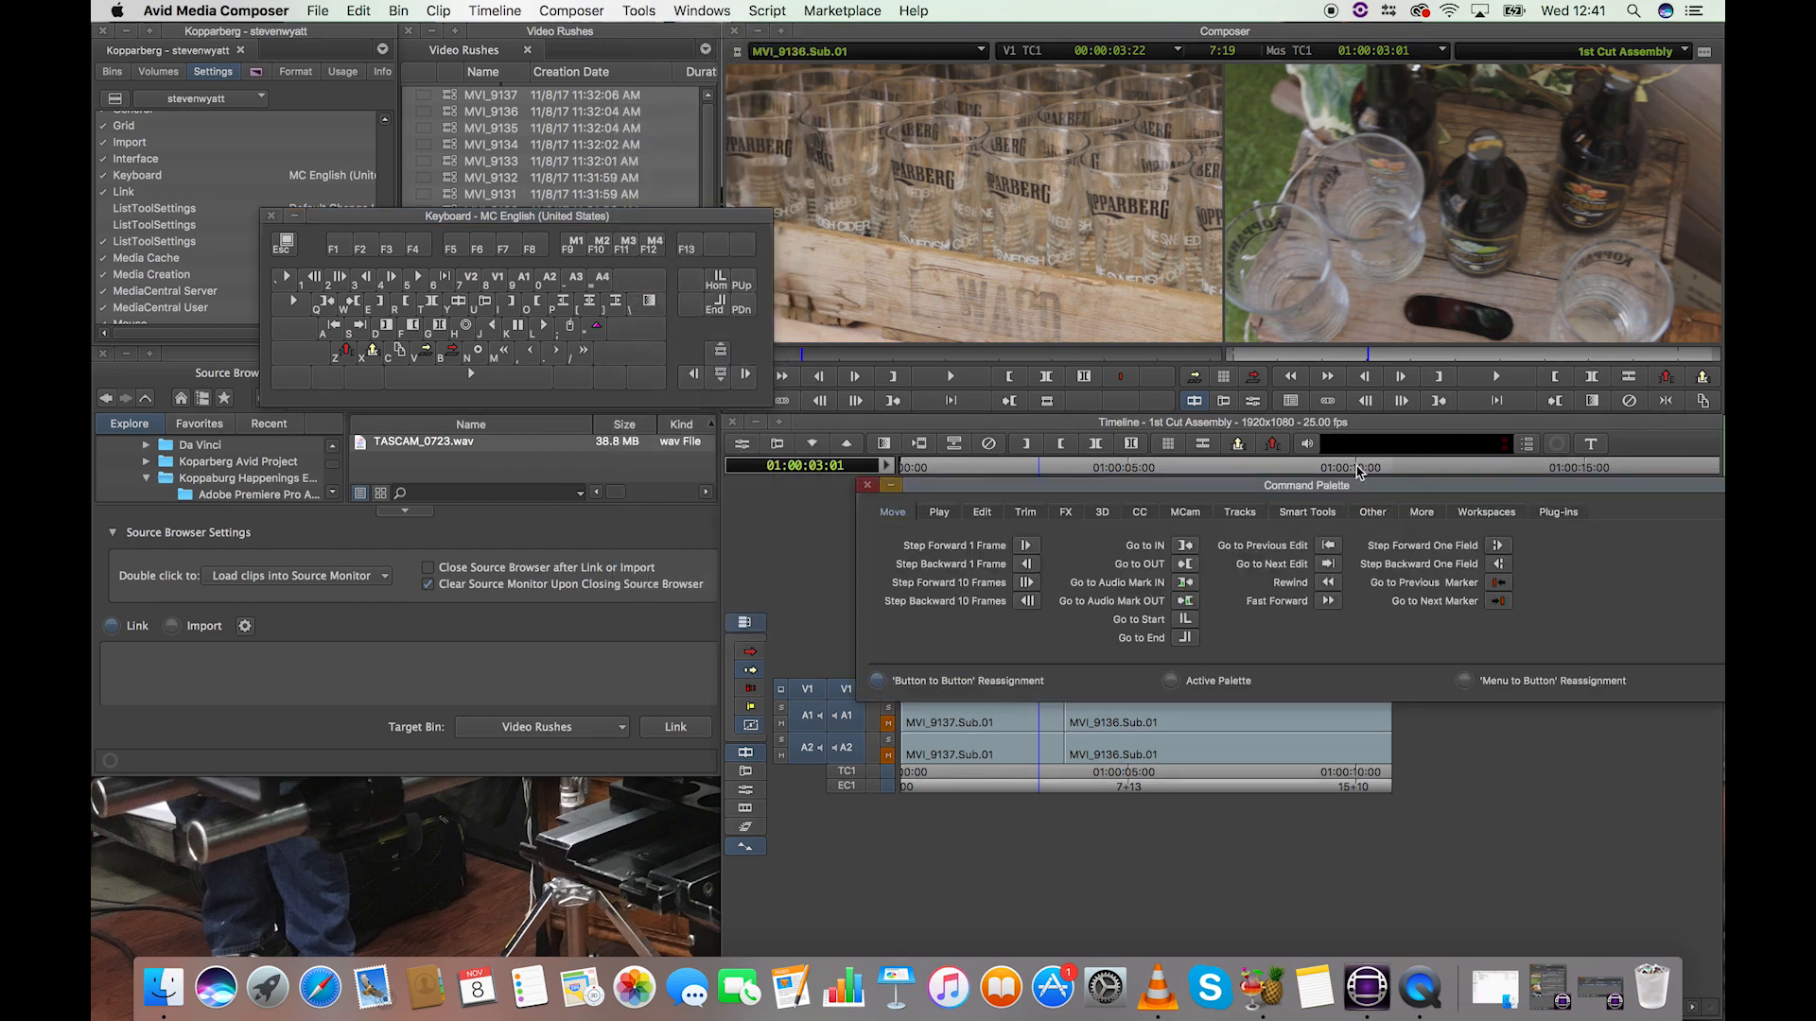
{"action": "left_click_drag", "start_coordinate": [1362, 489], "coordinate": [954, 488]}
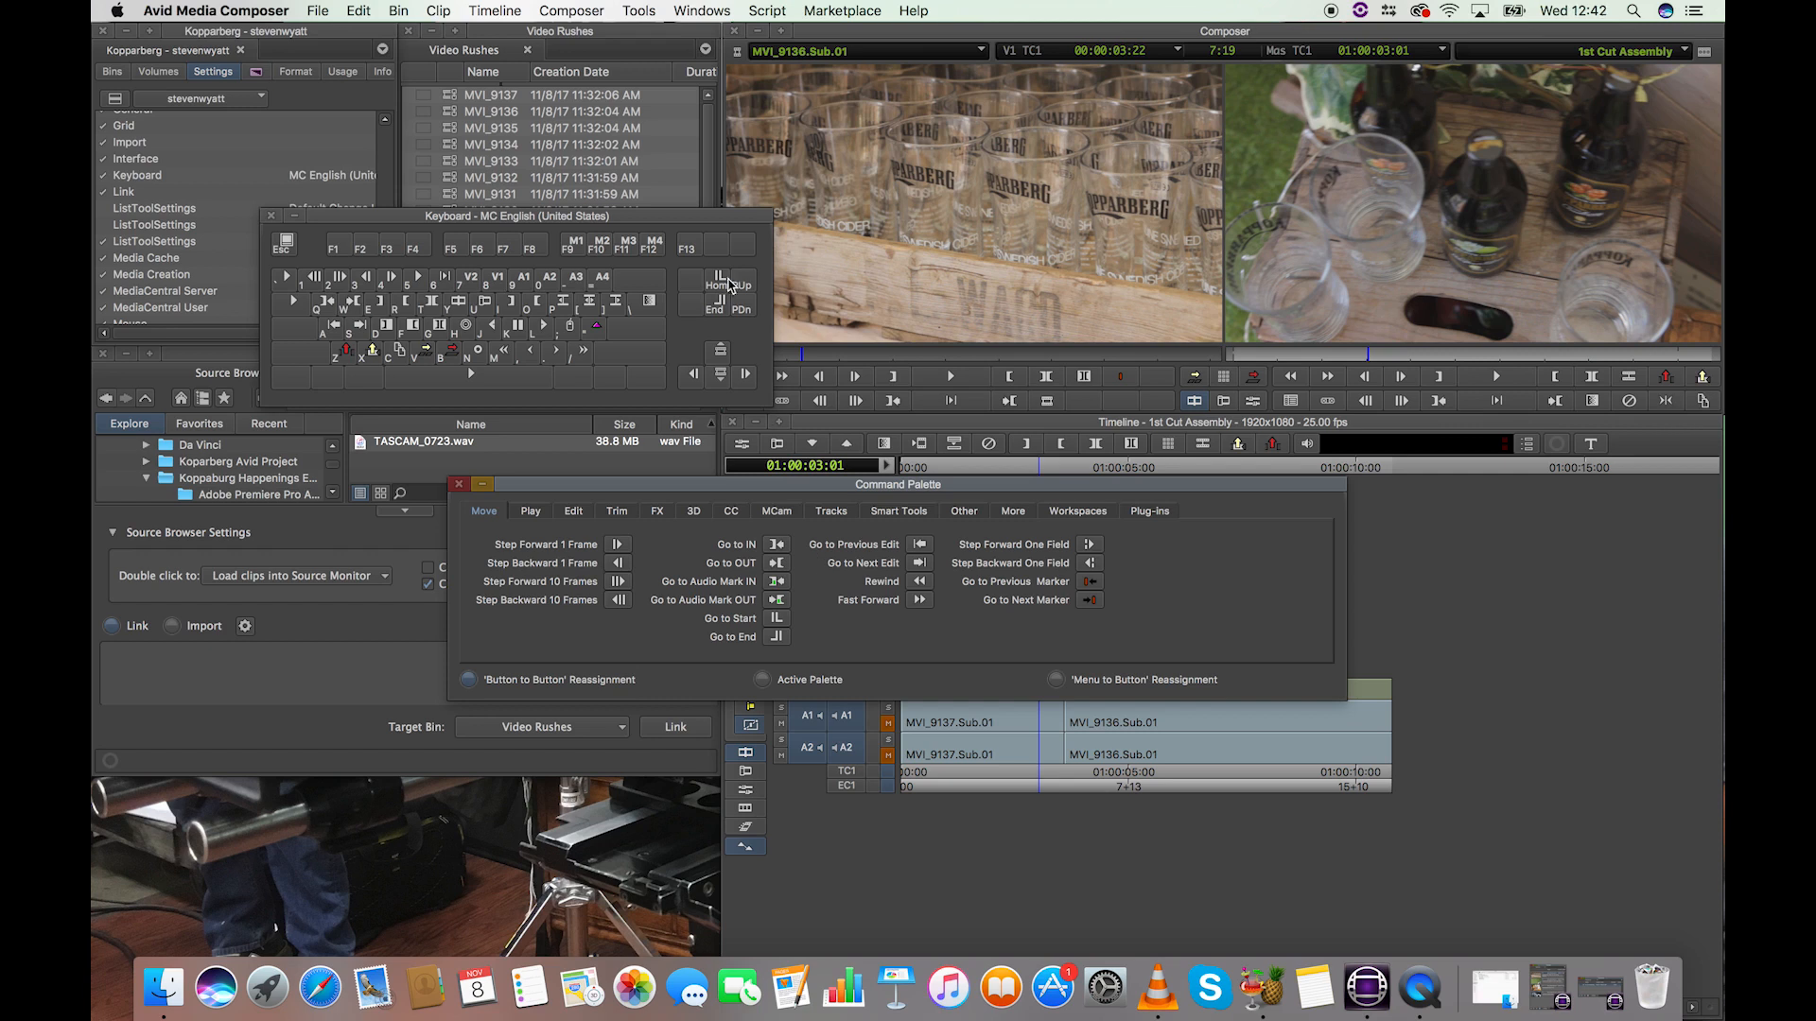
{"action": "left_click", "coordinate": [470, 681]}
{"action": "left_click", "coordinate": [575, 512]}
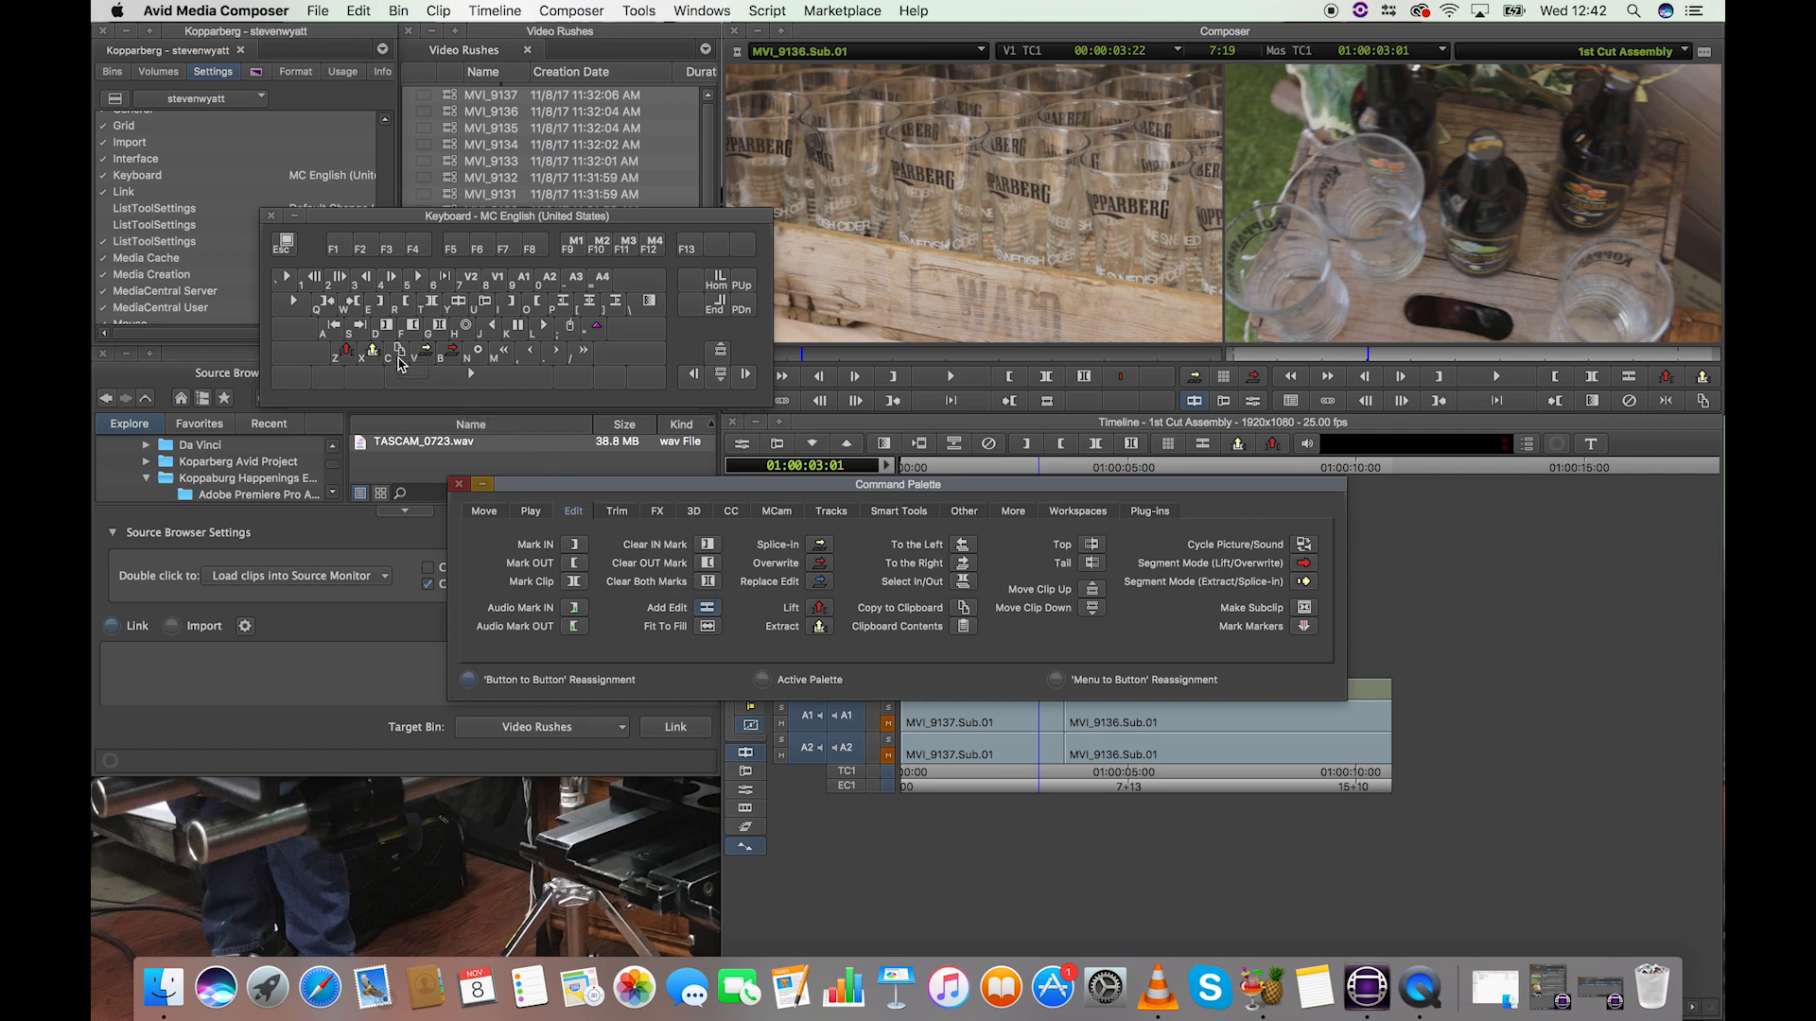
Step: Assign Add Edit to the C key in the keyboard layout, and close the Command Palette and the layout
{"action": "left_click", "coordinate": [392, 359]}
{"action": "left_click_drag", "start_coordinate": [390, 353], "coordinate": [394, 357]}
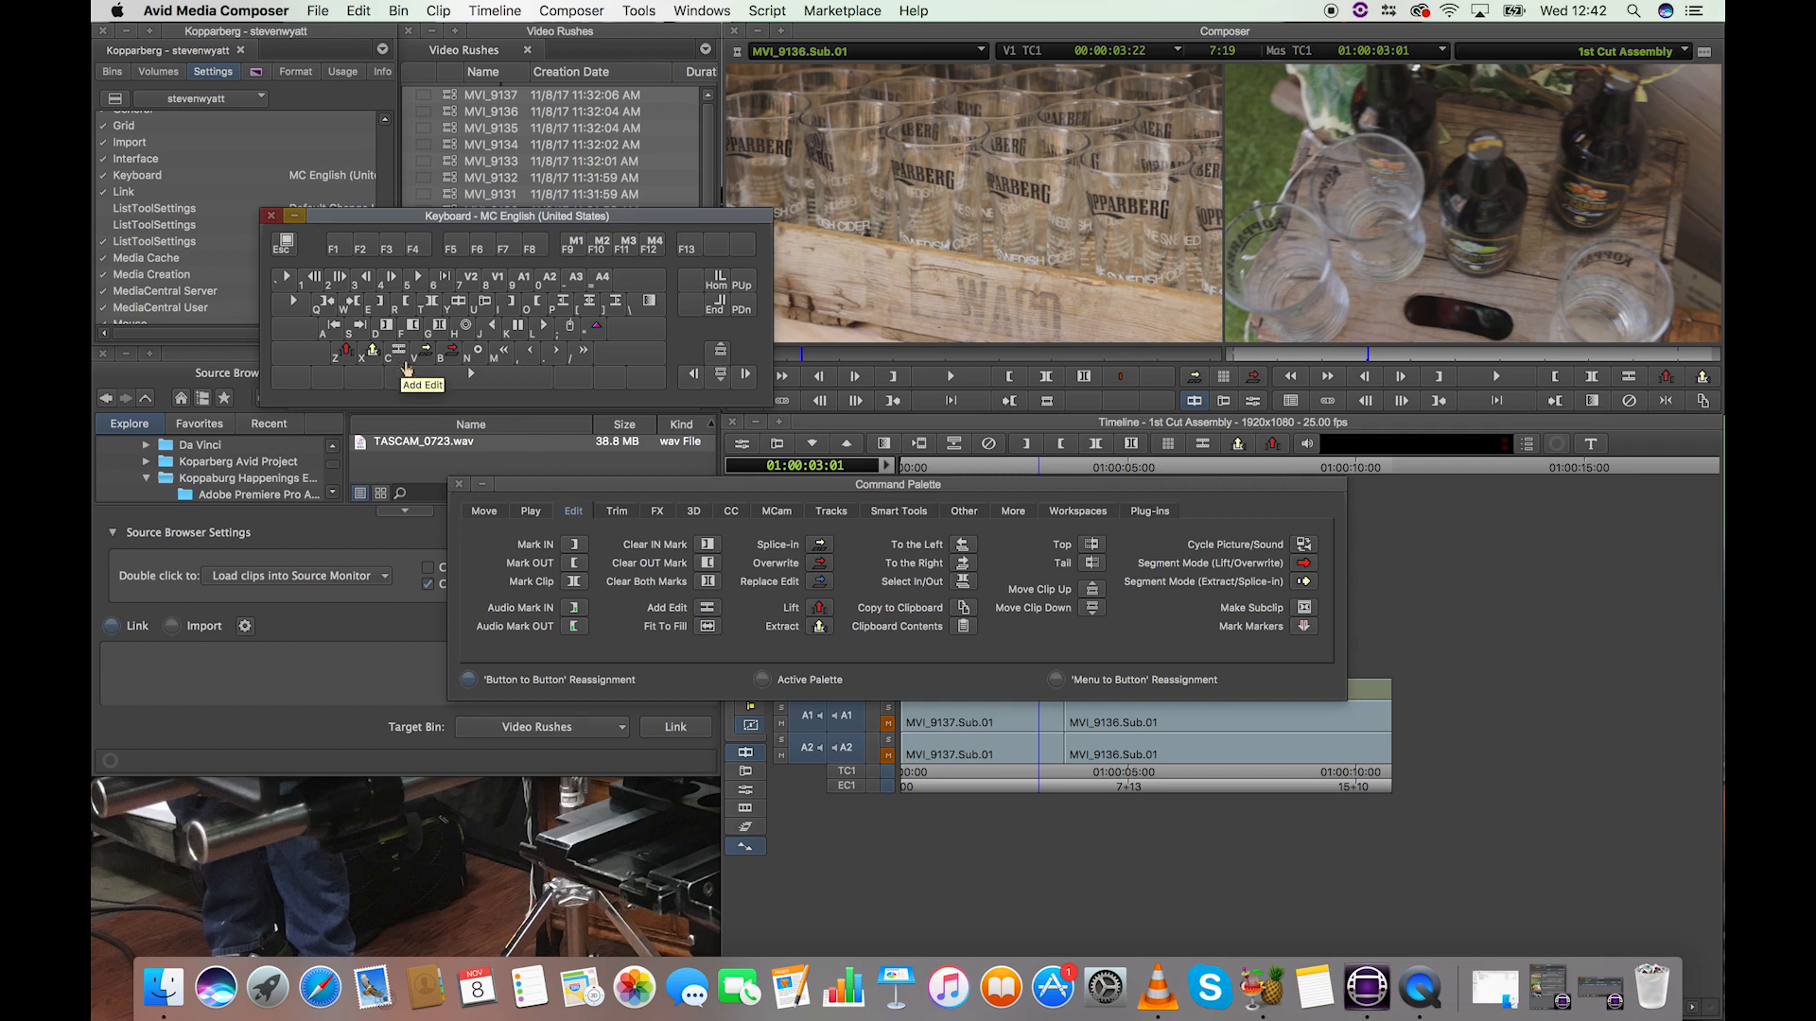
{"action": "left_click_drag", "start_coordinate": [728, 486], "coordinate": [1140, 139]}
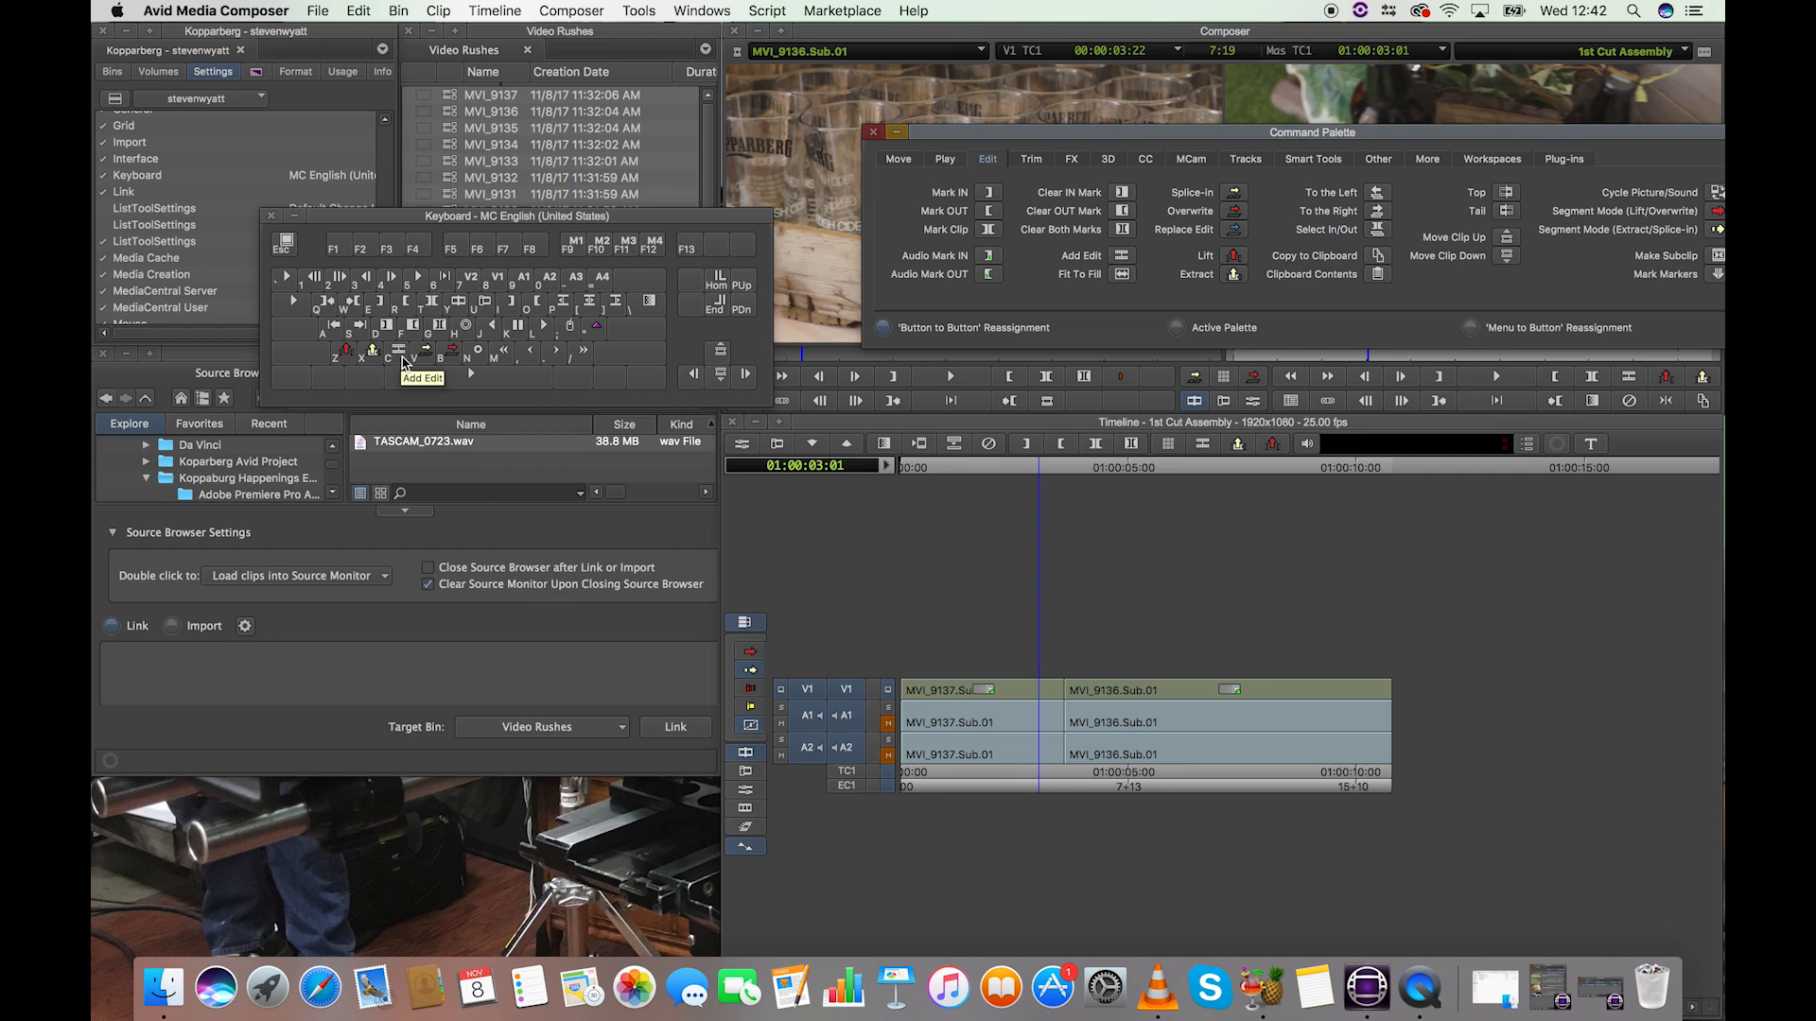
{"action": "left_click", "coordinate": [873, 133]}
{"action": "left_click", "coordinate": [271, 216]}
Step: Split MVI_9136.Sub.01 on all tracks with Add Edit at five spaced points, the last at 01:00:08:22
{"action": "left_click", "coordinate": [1144, 472]}
{"action": "key", "text": "c"}
{"action": "left_click_drag", "start_coordinate": [1148, 470], "coordinate": [1185, 470]}
{"action": "key", "text": "c"}
{"action": "left_click", "coordinate": [1214, 466]}
{"action": "key", "text": "c"}
{"action": "left_click", "coordinate": [1254, 468]}
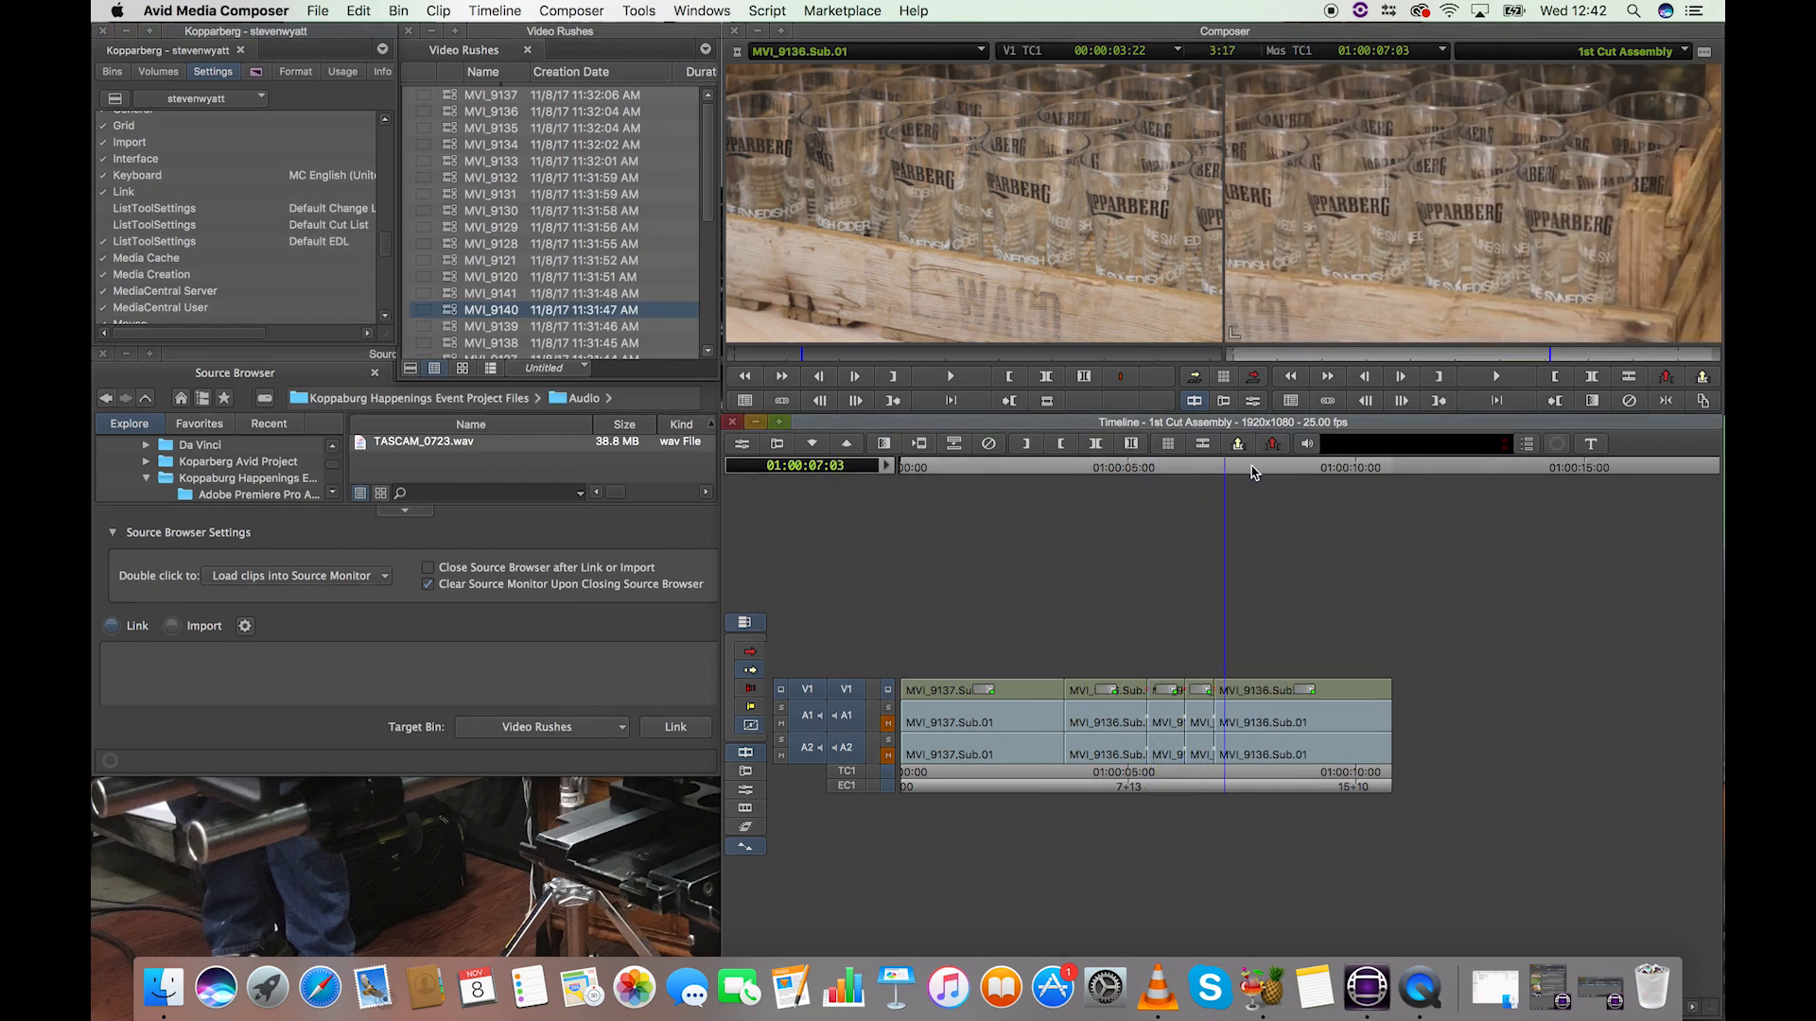
{"action": "key", "text": "c"}
{"action": "left_click", "coordinate": [1306, 468]}
{"action": "key", "text": "c"}
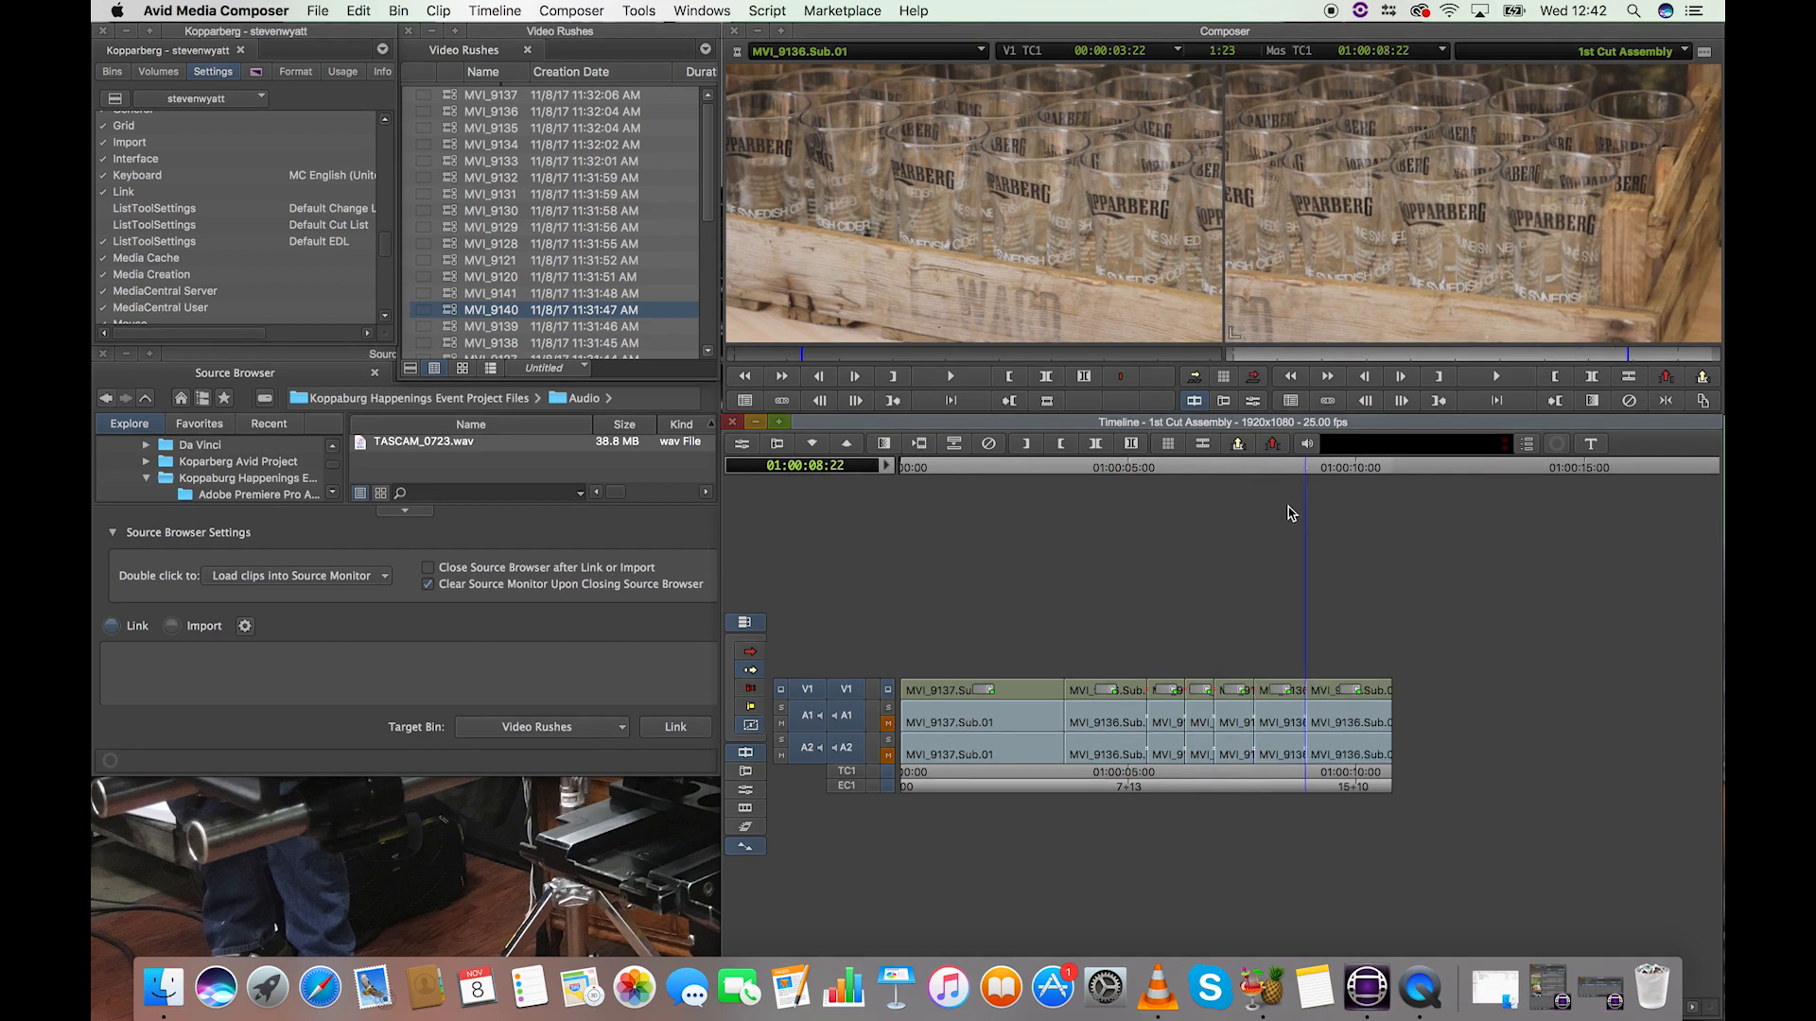
Step: Undo the most recent Add Edit splits in MVI_9136.Sub.01
{"action": "key", "text": "super+z"}
{"action": "key", "text": "super+z"}
{"action": "key", "text": "super+z"}
{"action": "key", "text": "super+z"}
{"action": "key", "text": "super+z"}
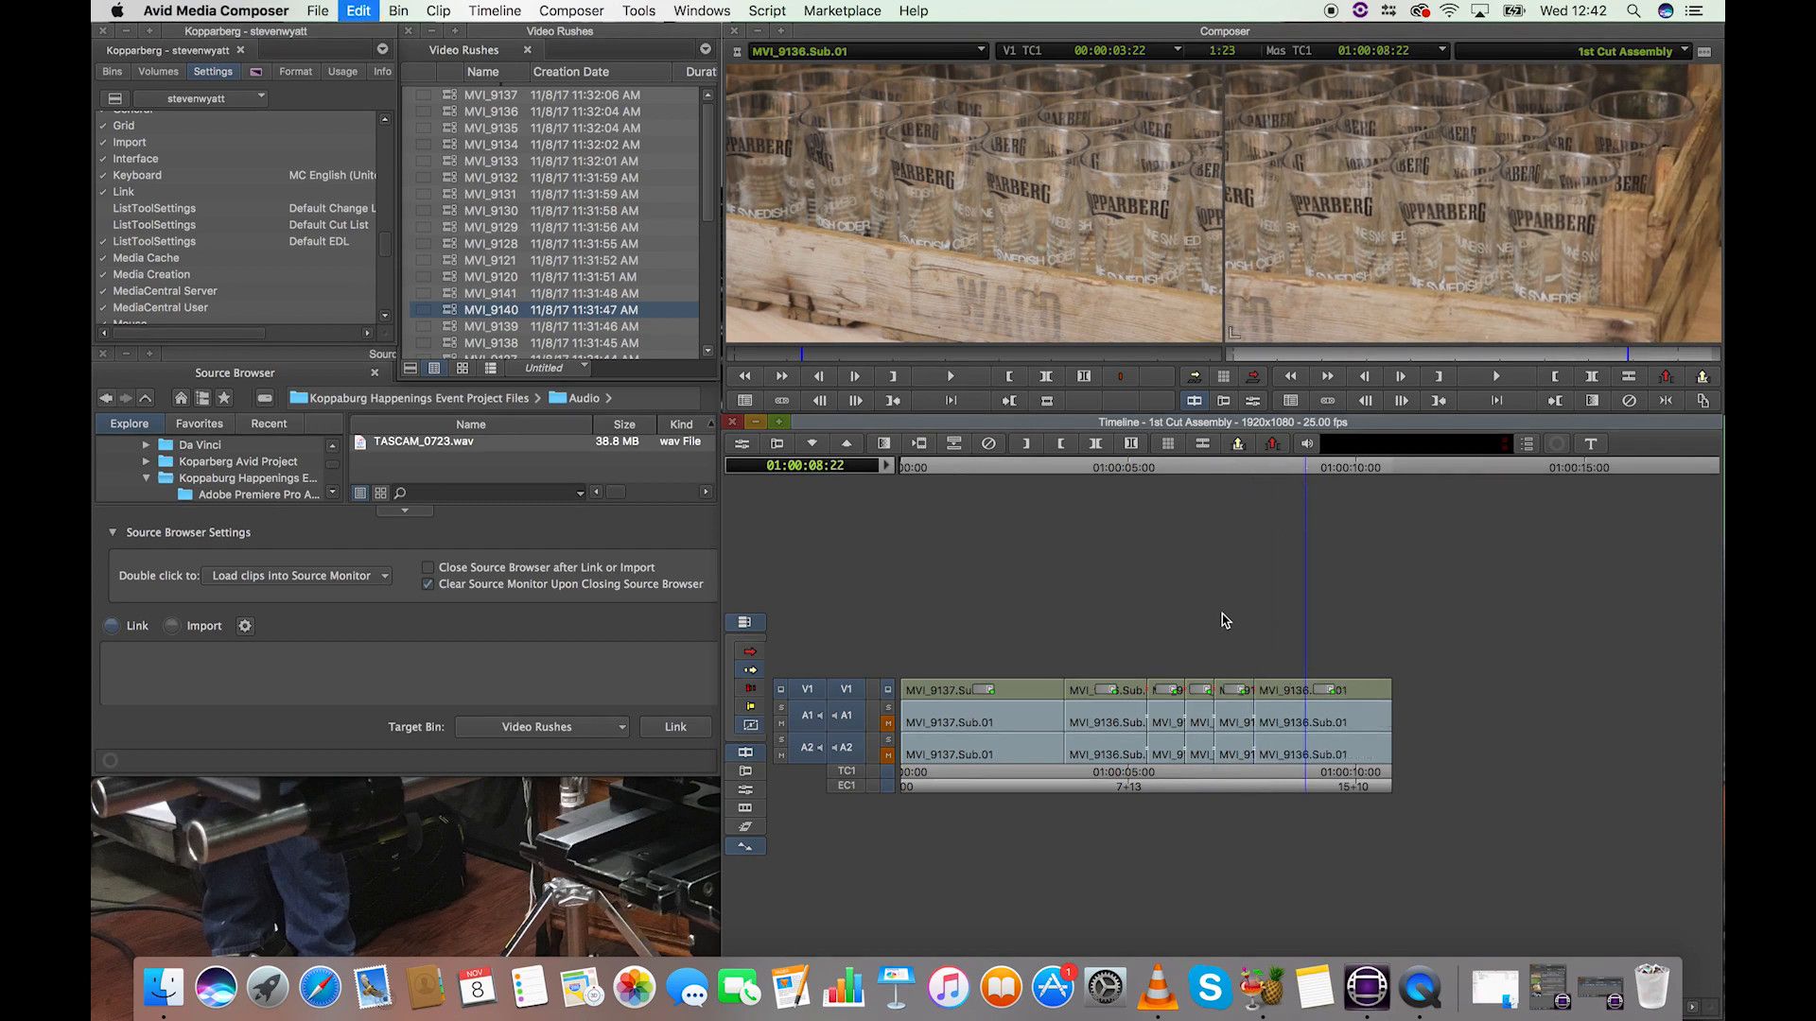